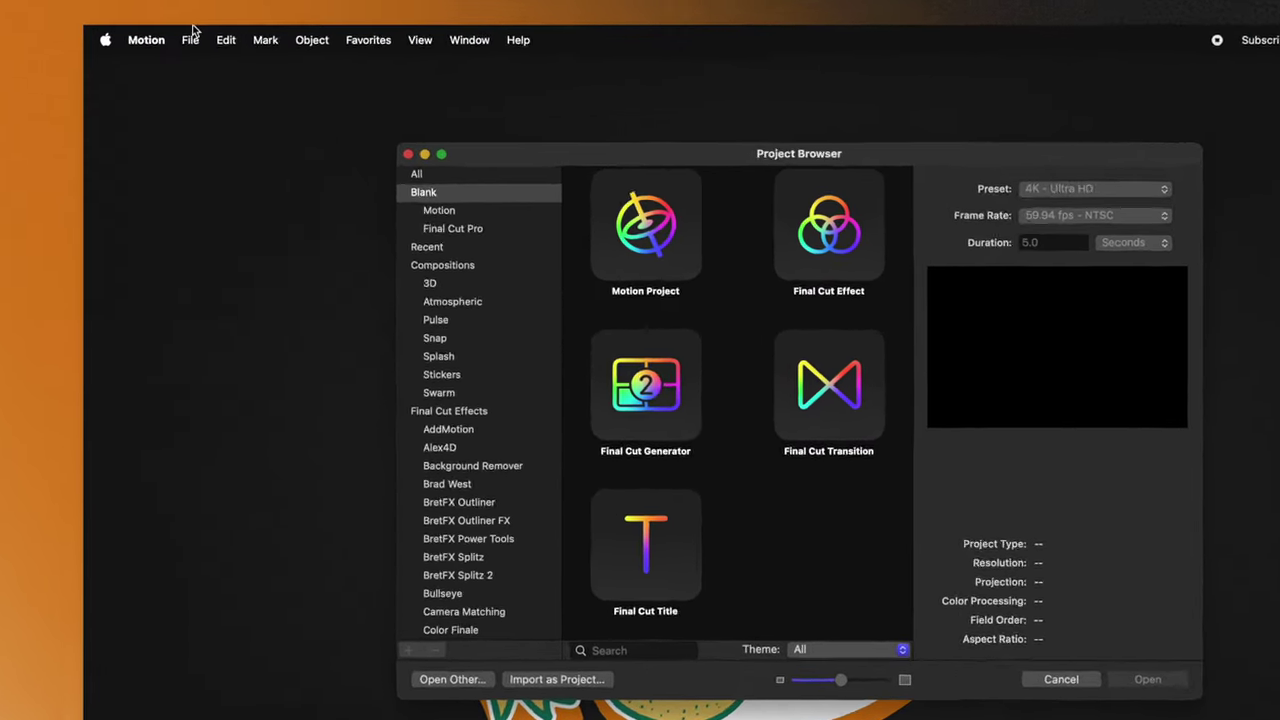
# Create a blank 4K Final Cut Title project at 59.94 fps lasting 5.0 seconds
pyautogui.click(191, 38)
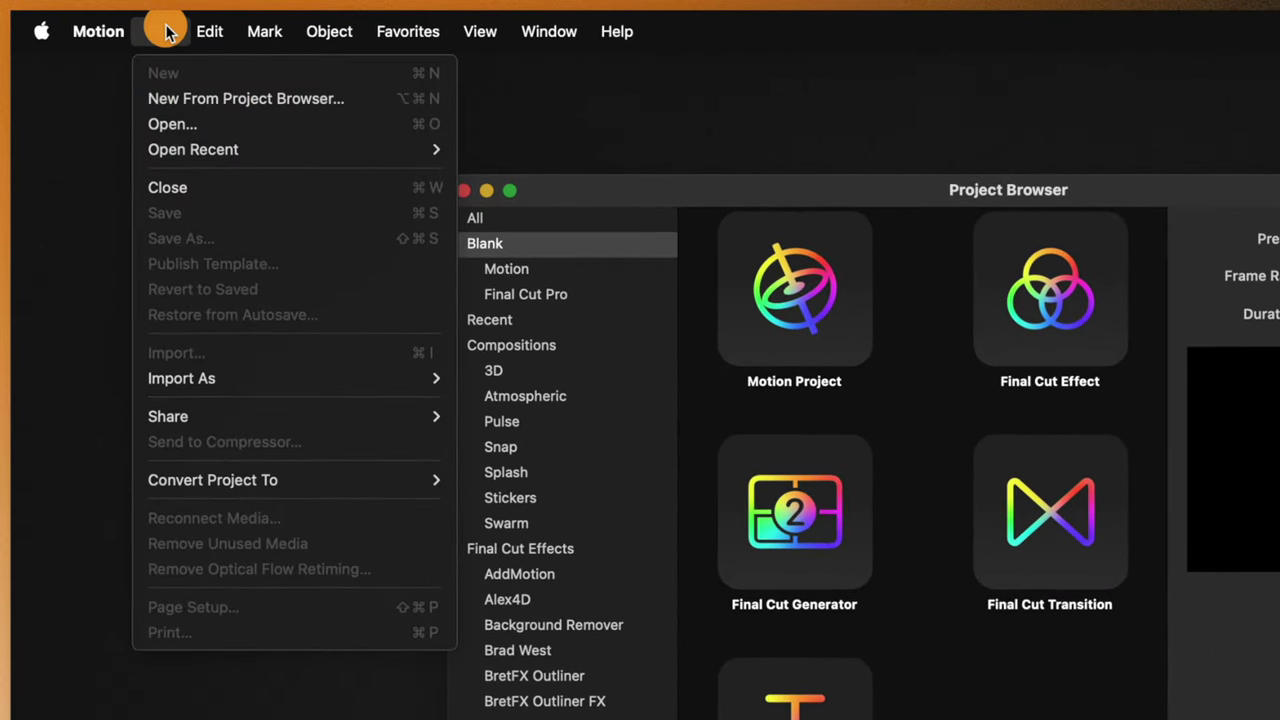
pyautogui.click(167, 33)
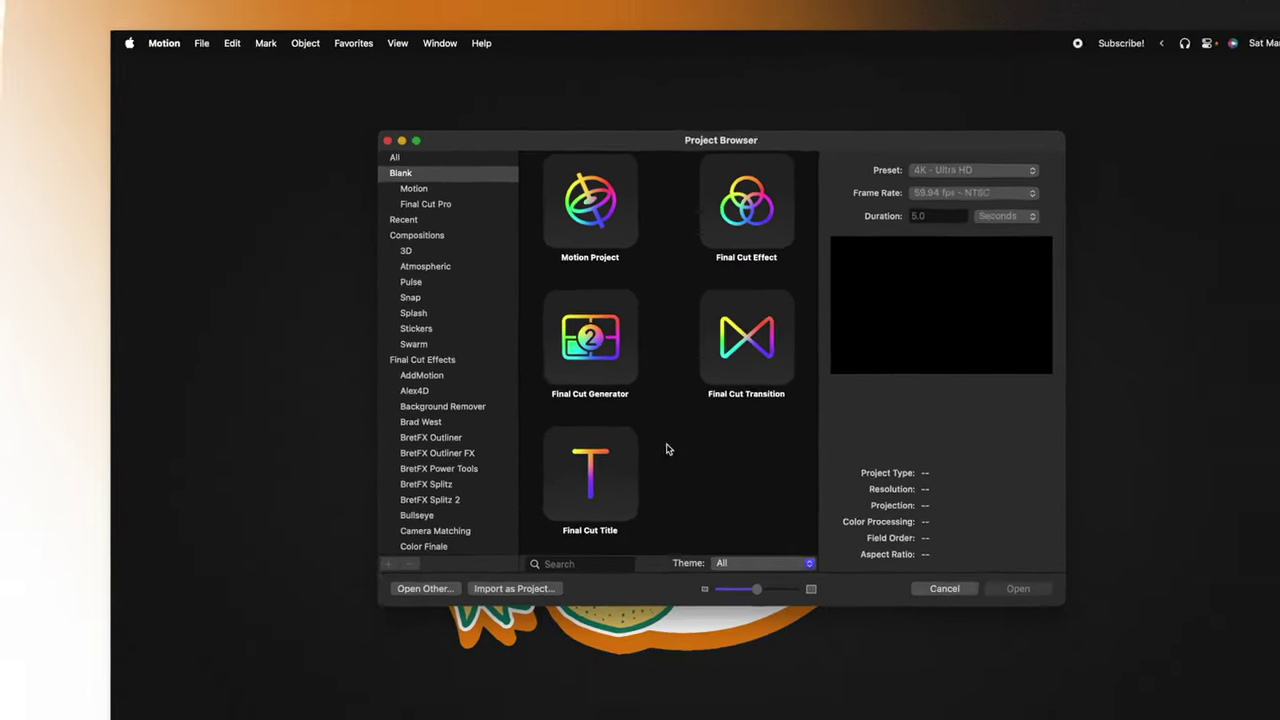
pyautogui.click(830, 715)
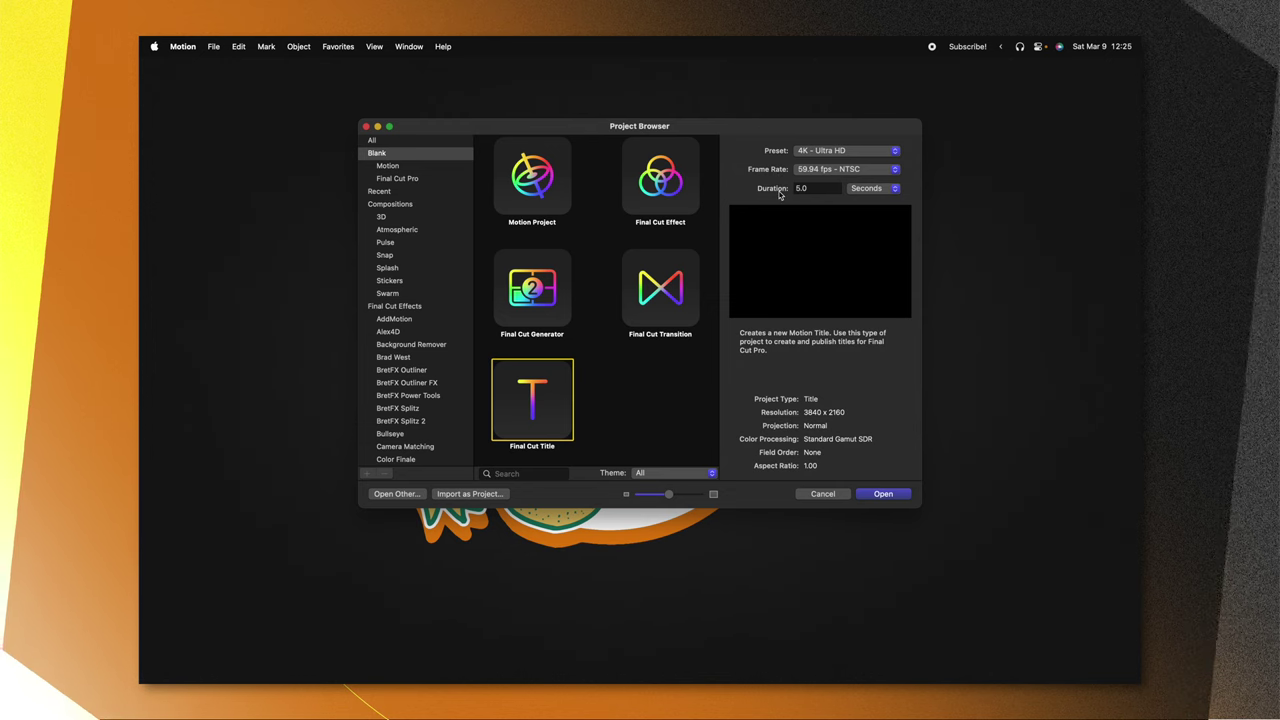
pyautogui.doubleClick(808, 190)
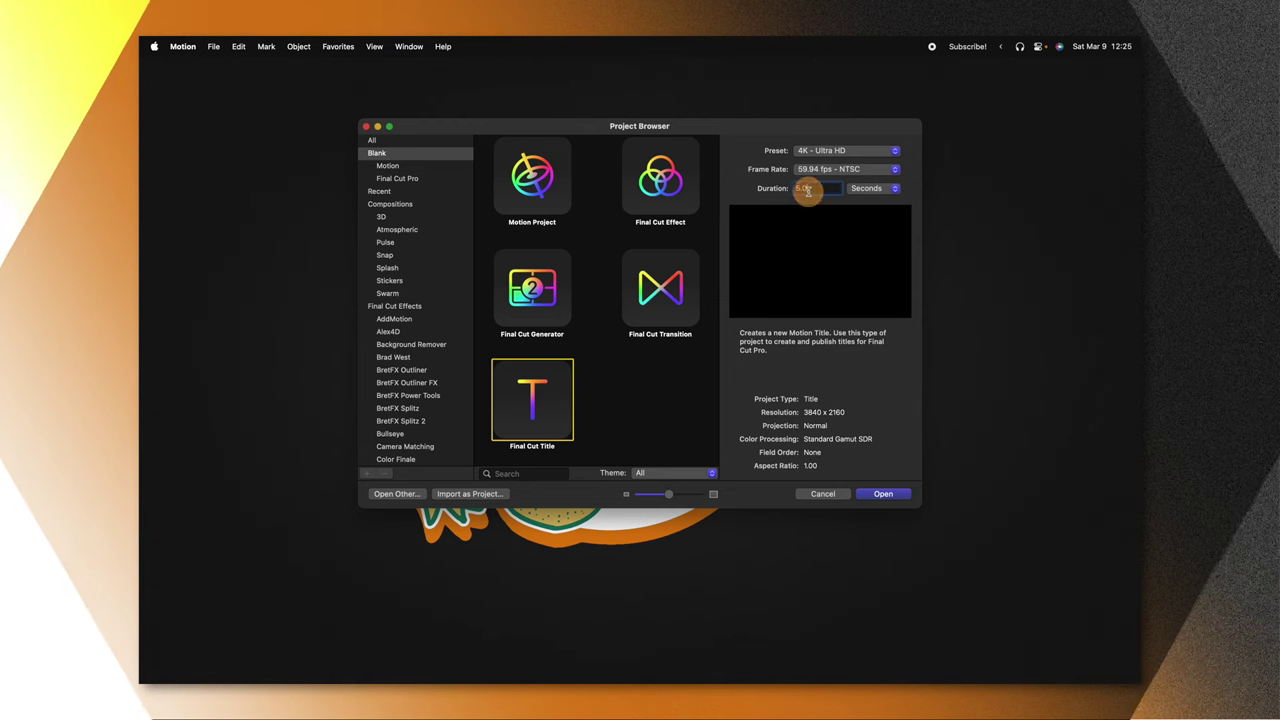
pyautogui.click(888, 500)
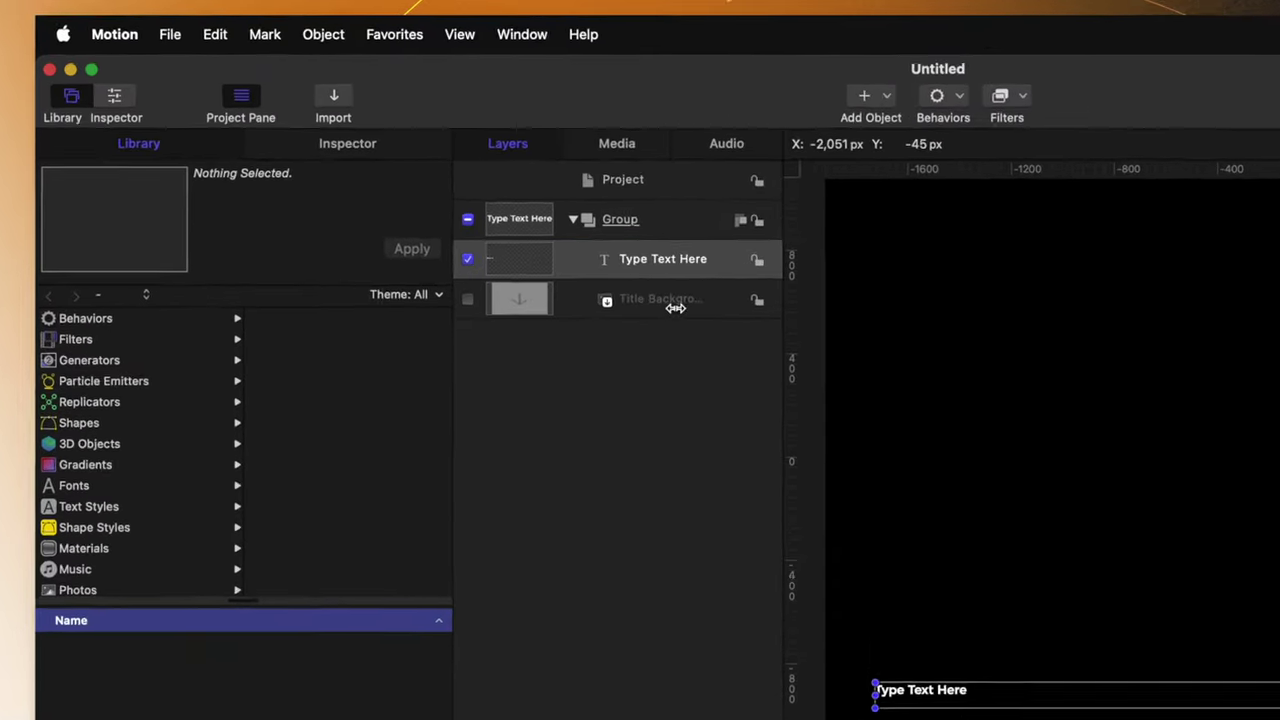
# Delete the placeholder layers and type 'Consider SUBSCRIBING if you find this video helpful!' mid-frame
pyautogui.keyDown('shift'); pyautogui.click(676, 308); pyautogui.keyUp('shift')
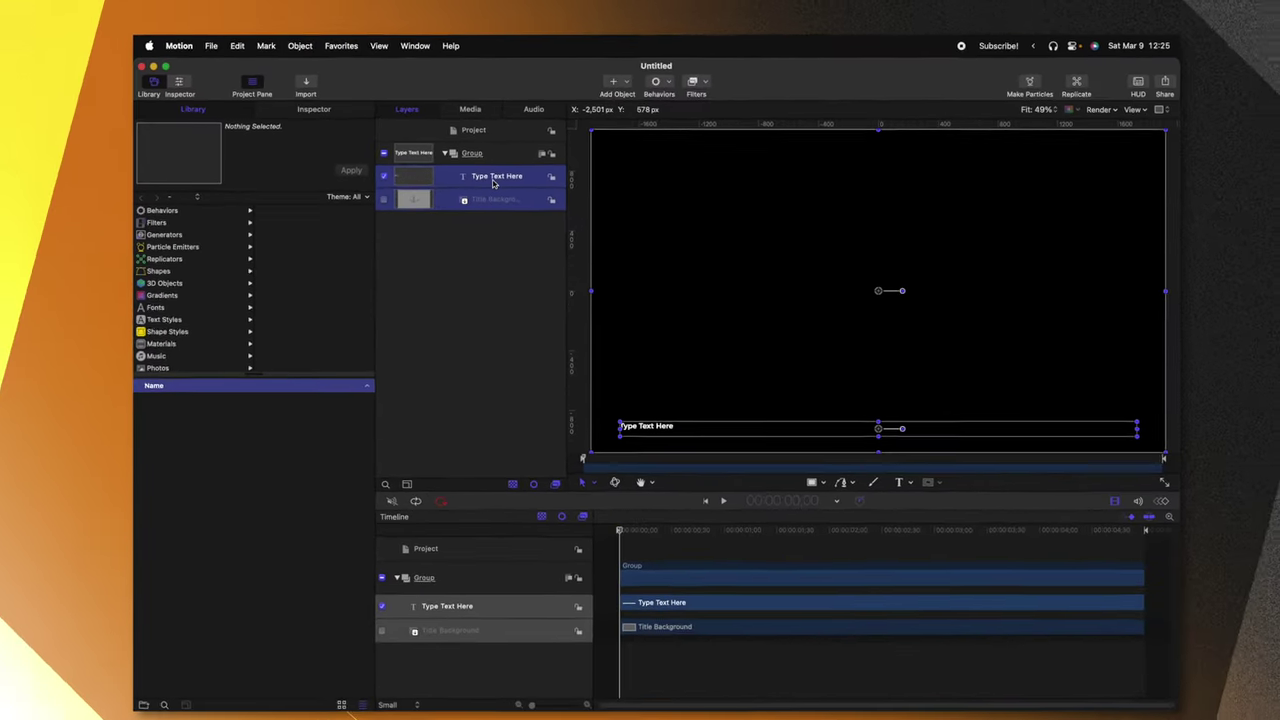
pyautogui.press('Delete')
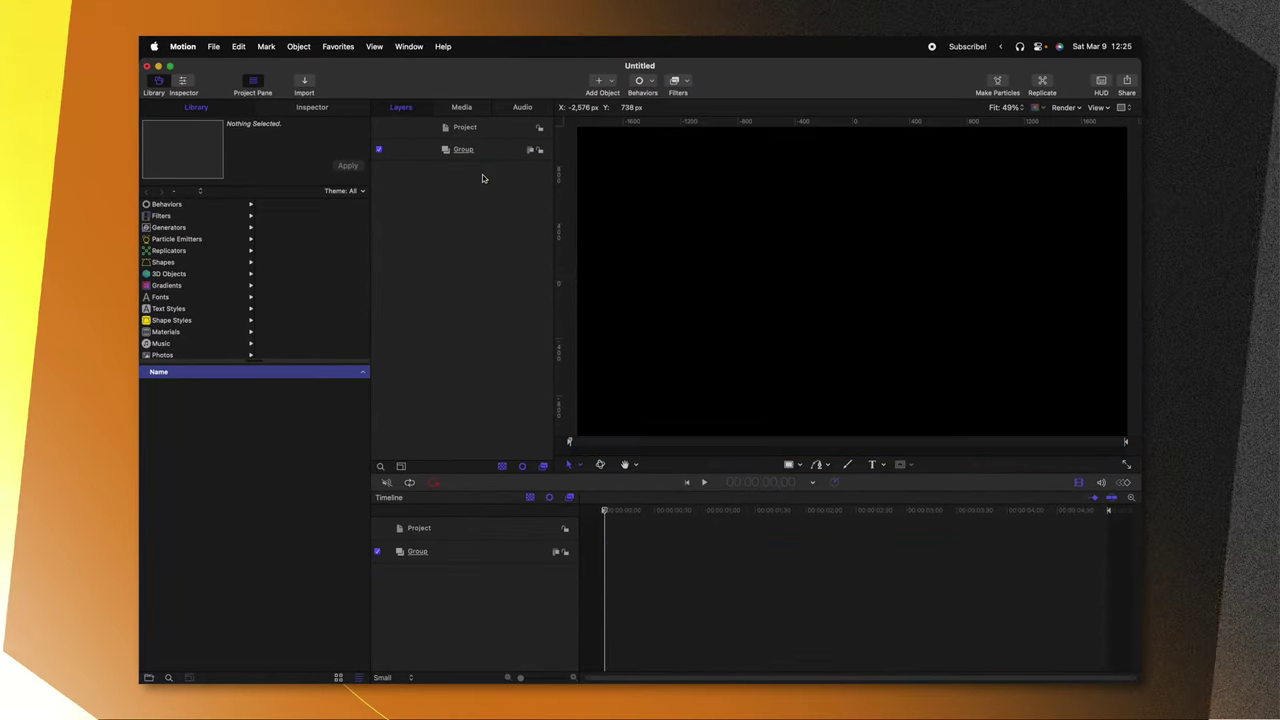
pyautogui.click(872, 464)
pyautogui.click(772, 272)
pyautogui.write('Consider SUBSCRIBING i')
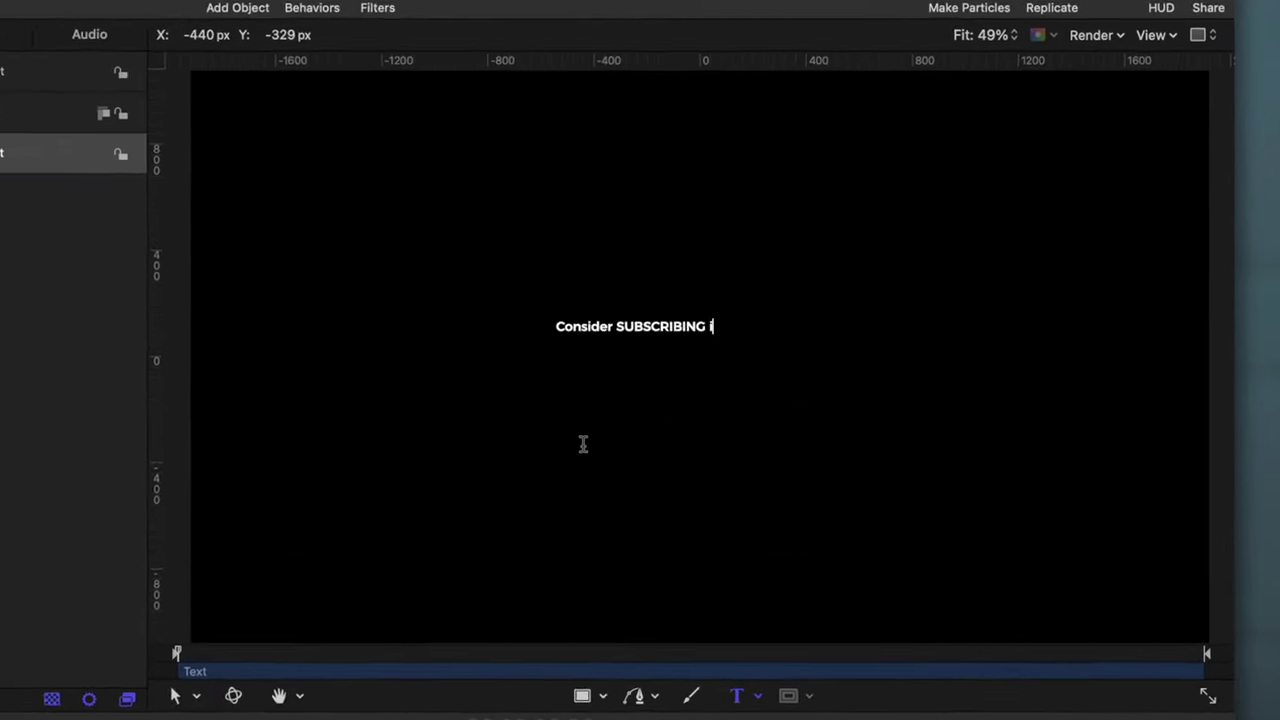
pyautogui.write('f you find thi')
pyautogui.write('s video helpfu')
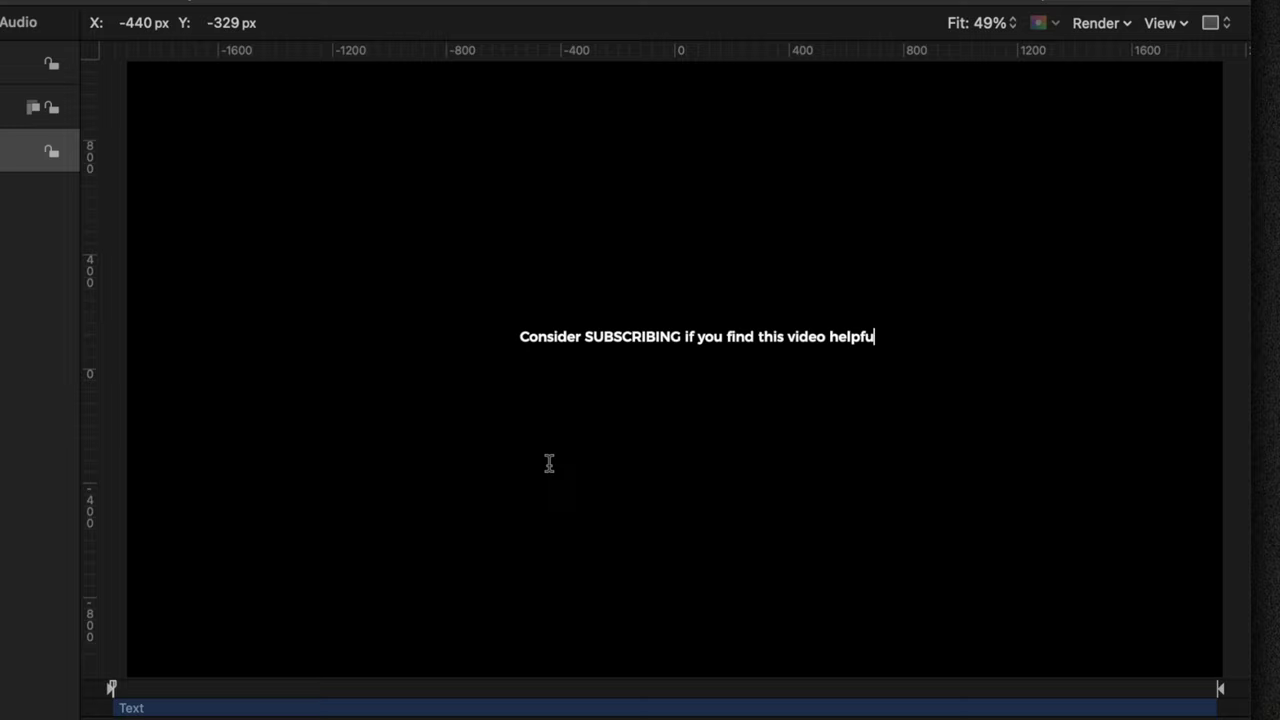
pyautogui.write('l!')
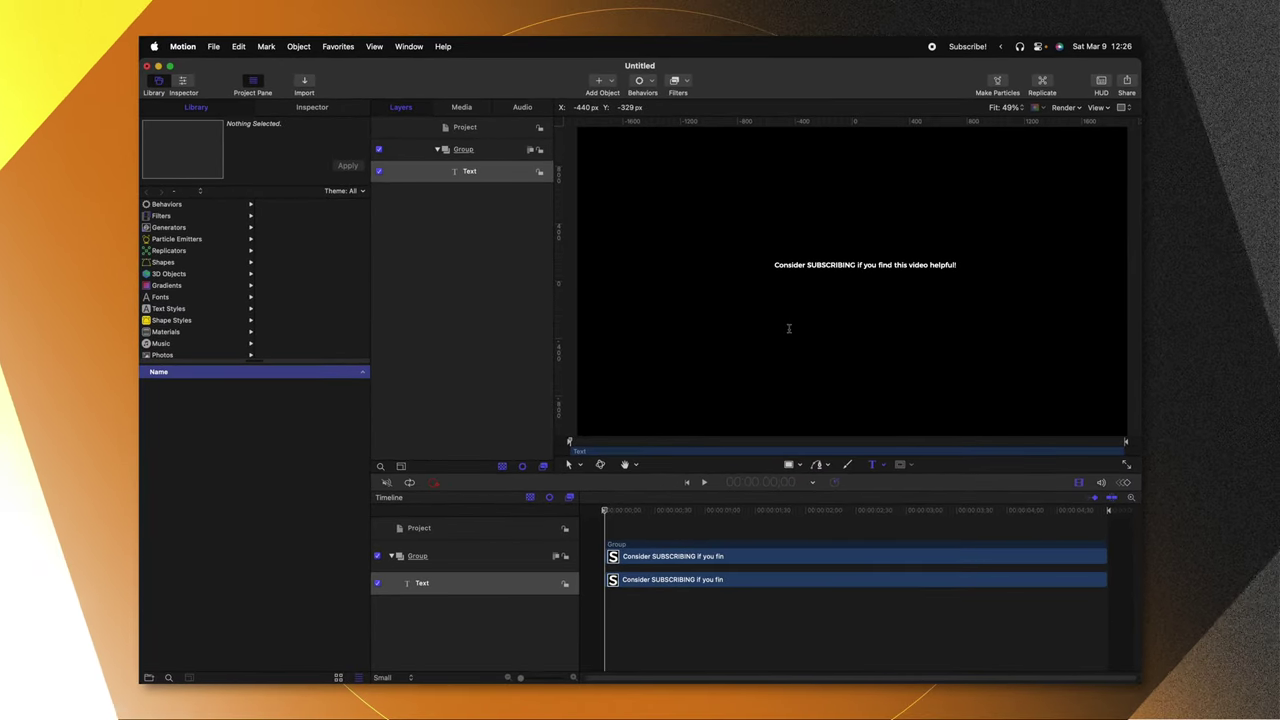
pyautogui.press('Escape')
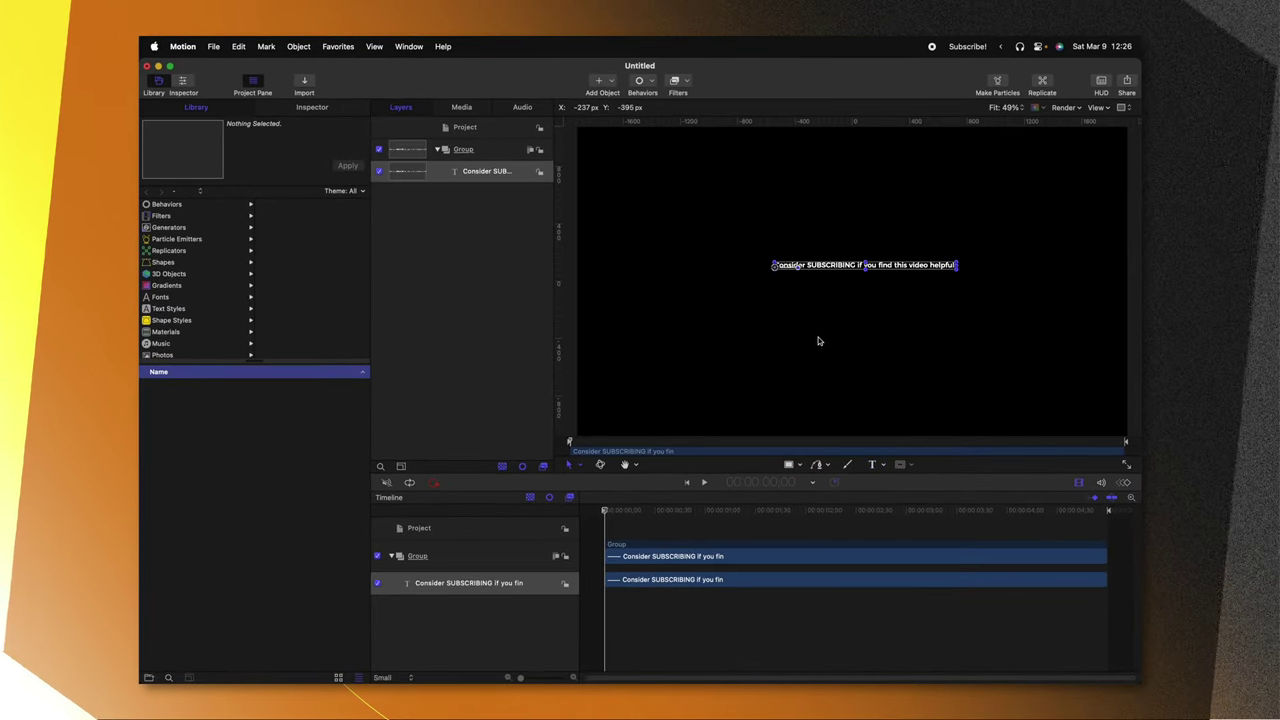
pyautogui.click(334, 110)
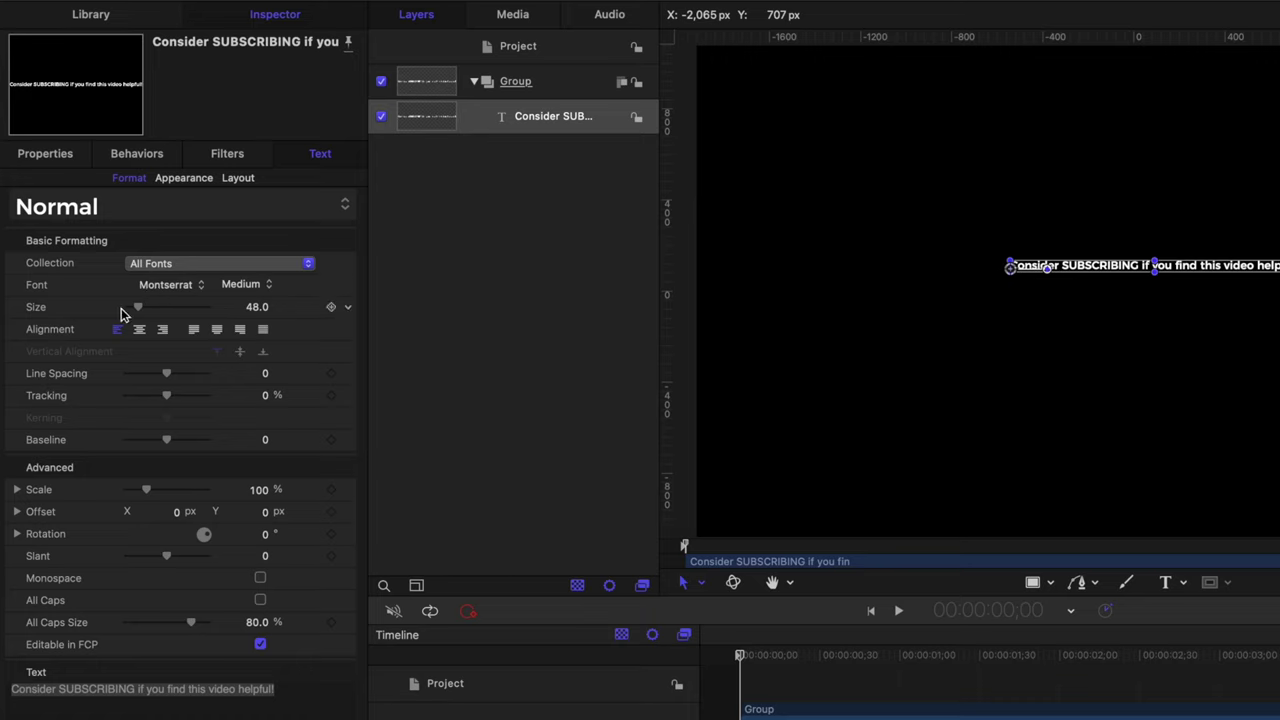
# Centre-align the subscribe text and reset its Position parameter to 0, 0
pyautogui.click(140, 330)
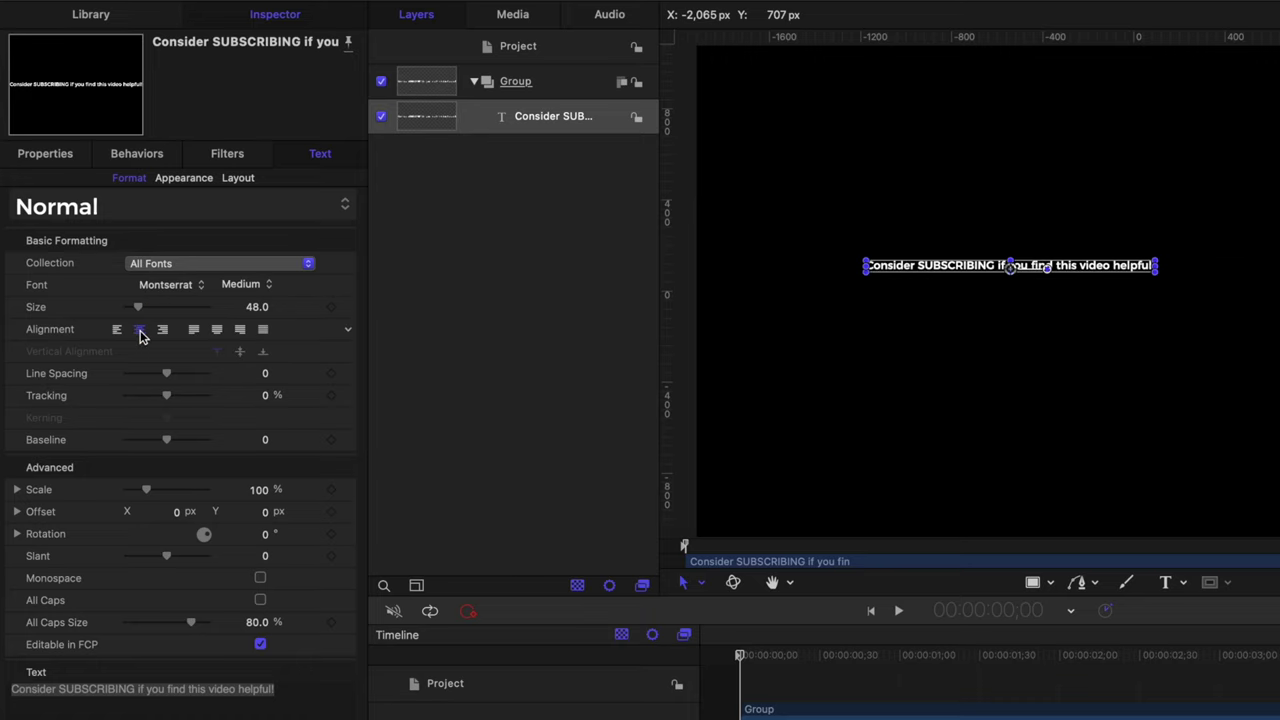
pyautogui.click(43, 158)
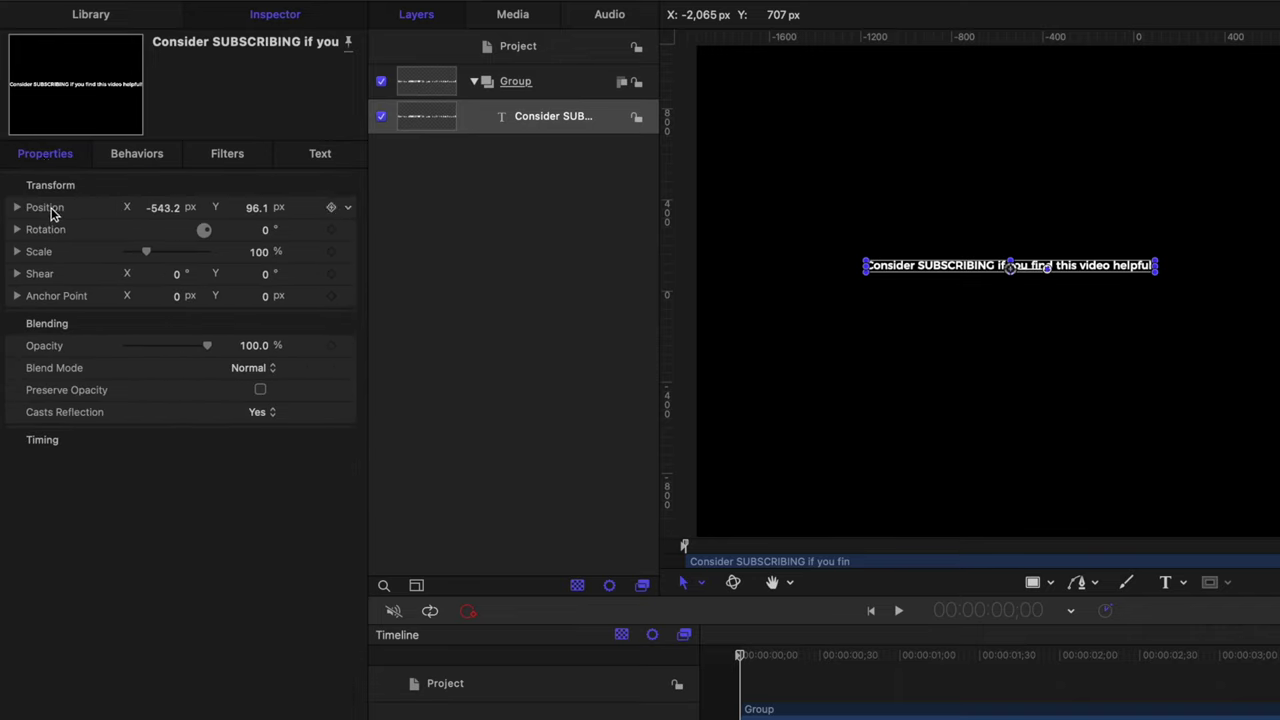
pyautogui.click(52, 212)
pyautogui.rightClick(52, 212)
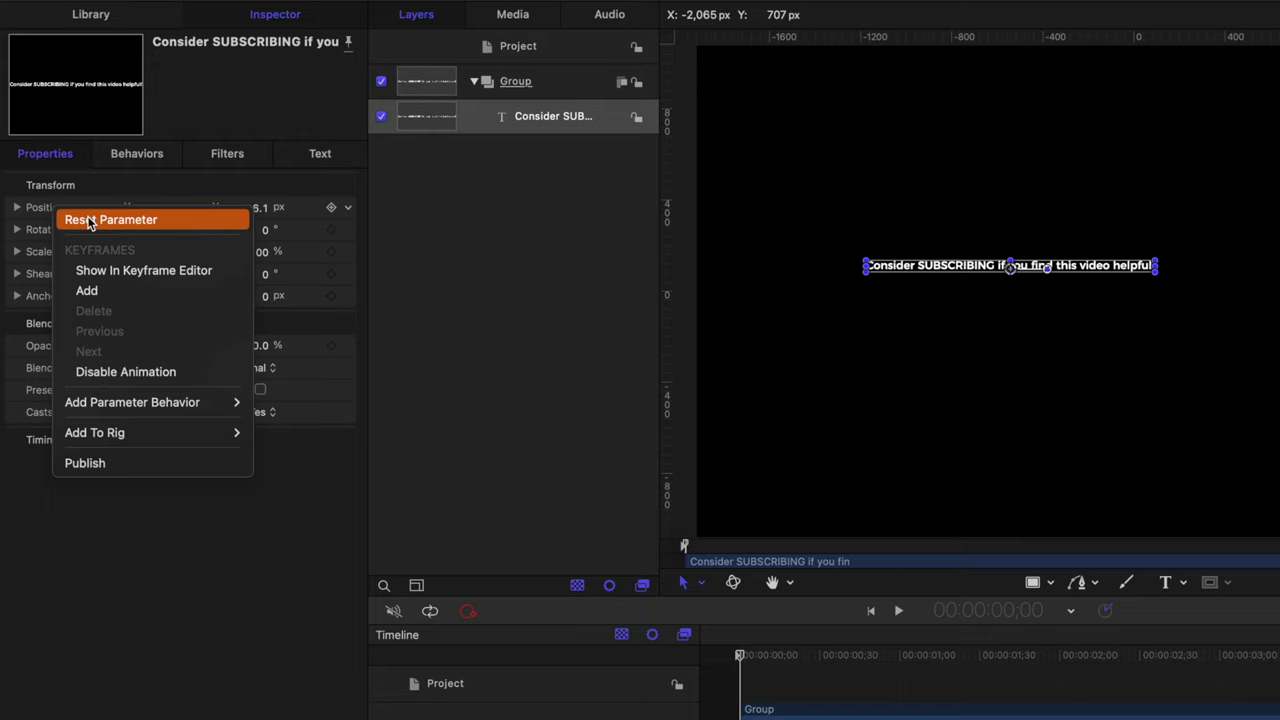
pyautogui.click(86, 219)
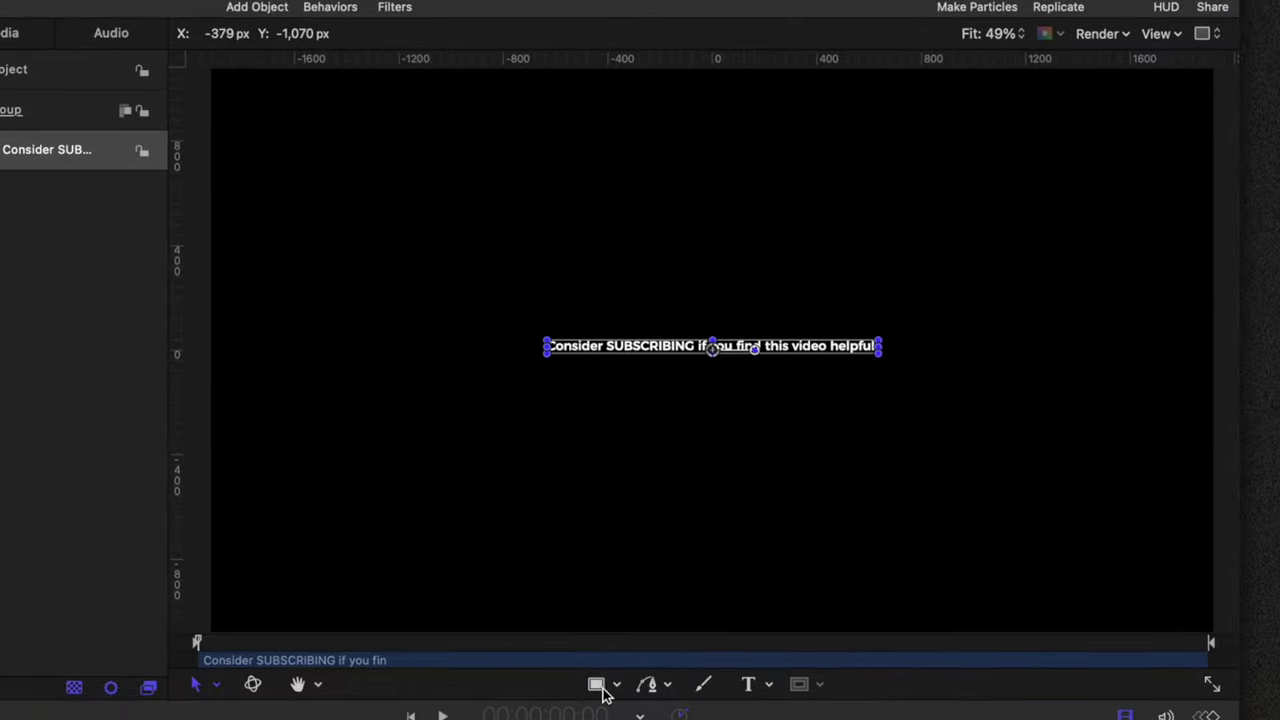
# Drag out a wide white rectangle bar beneath the subscribe text
pyautogui.click(598, 686)
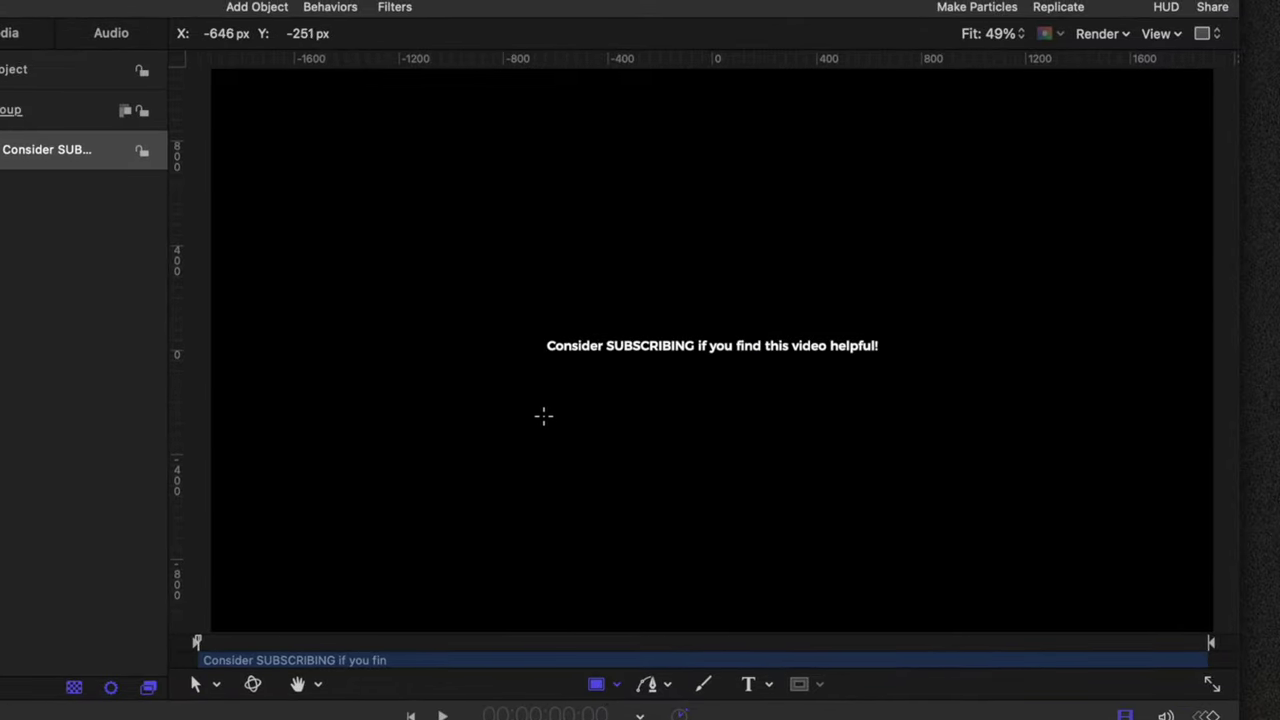
pyautogui.moveTo(527, 389)
pyautogui.mouseDown()
pyautogui.moveTo(823, 430)
pyautogui.moveTo(908, 410)
pyautogui.moveTo(900, 418)
pyautogui.mouseUp()
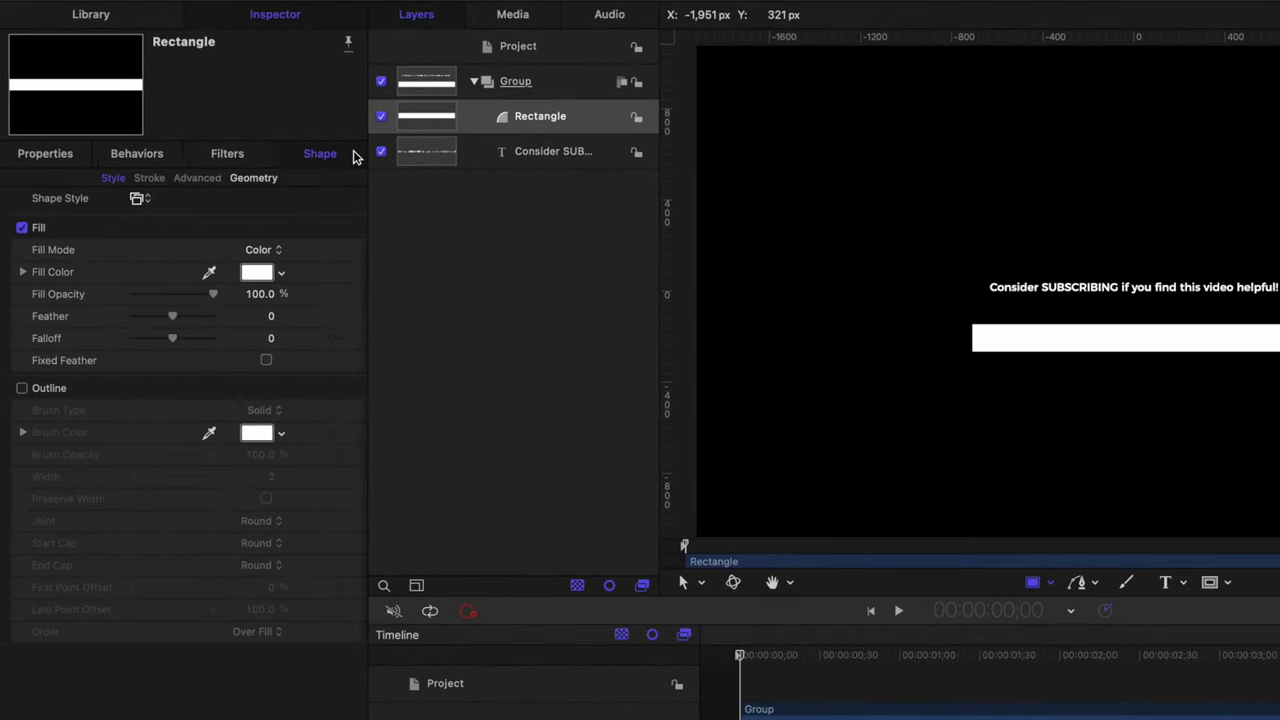
# Set the bar's Roundness to 9 and expand Size to show width 1430.1, height 115.2
pyautogui.click(245, 180)
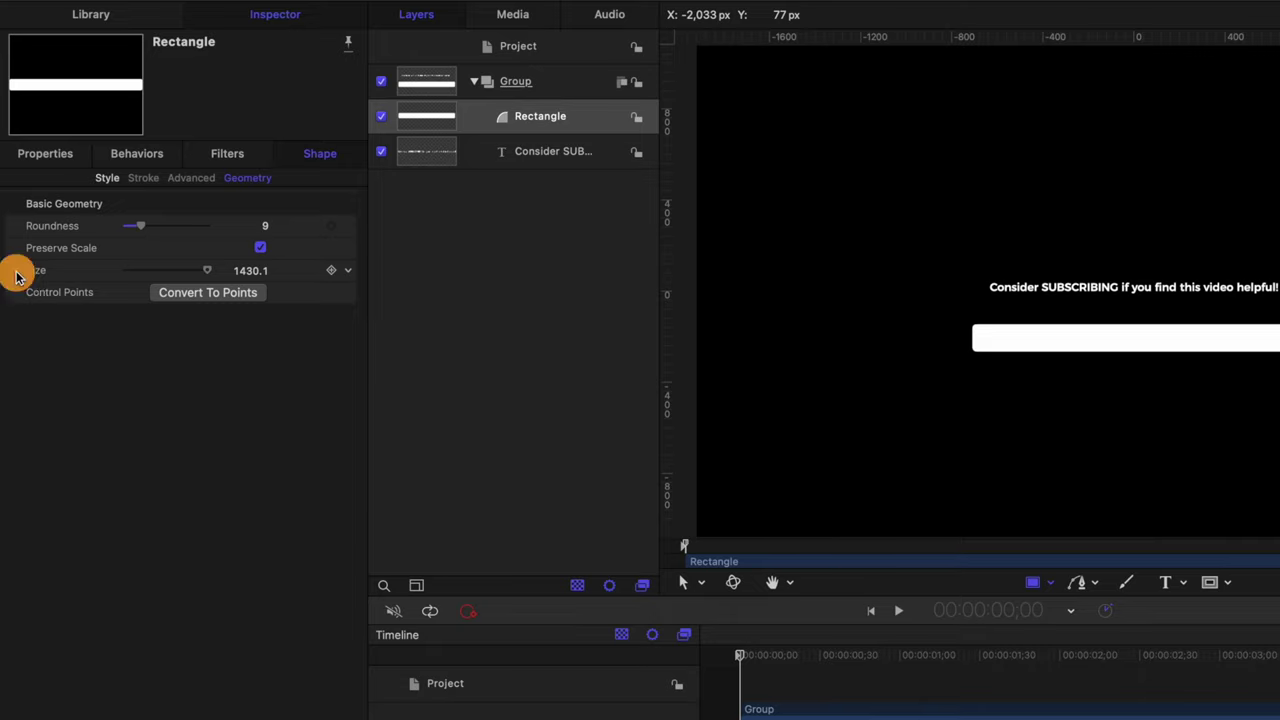
pyautogui.click(16, 272)
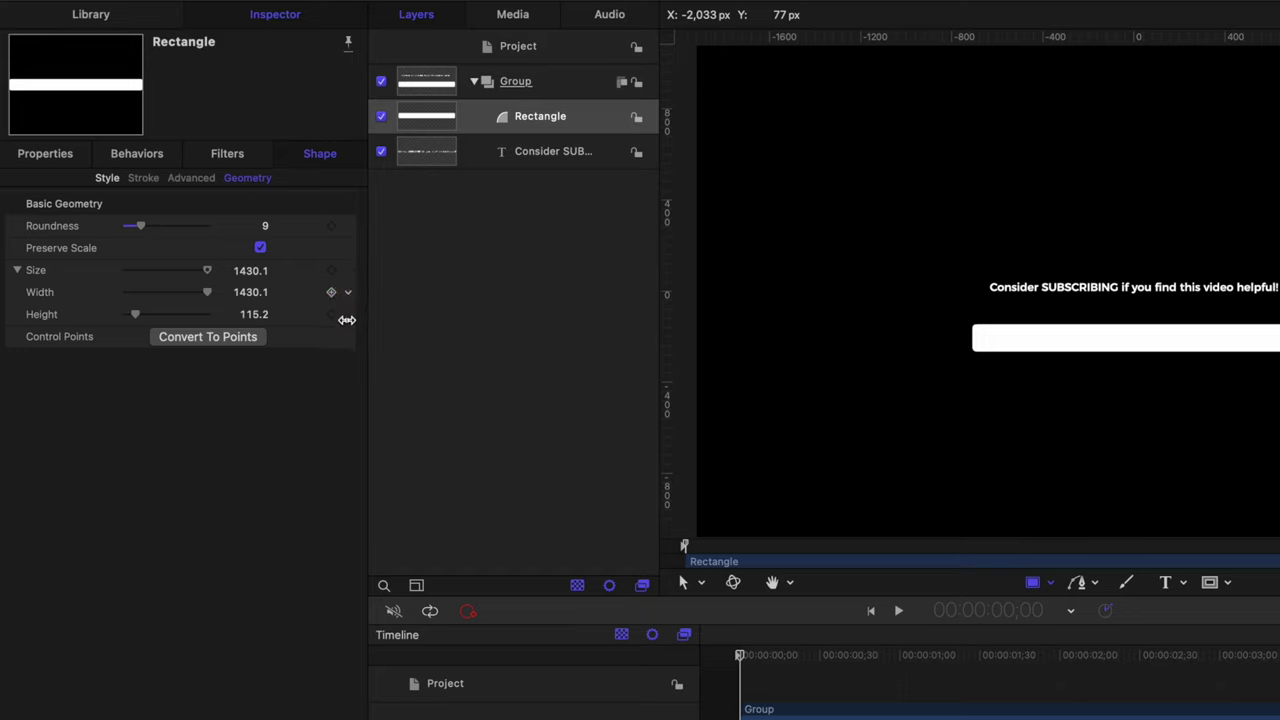
# Add a Link behaviour to the bar's Width with the subscribe text as Source Object
pyautogui.click(347, 319)
pyautogui.moveTo(510, 497)
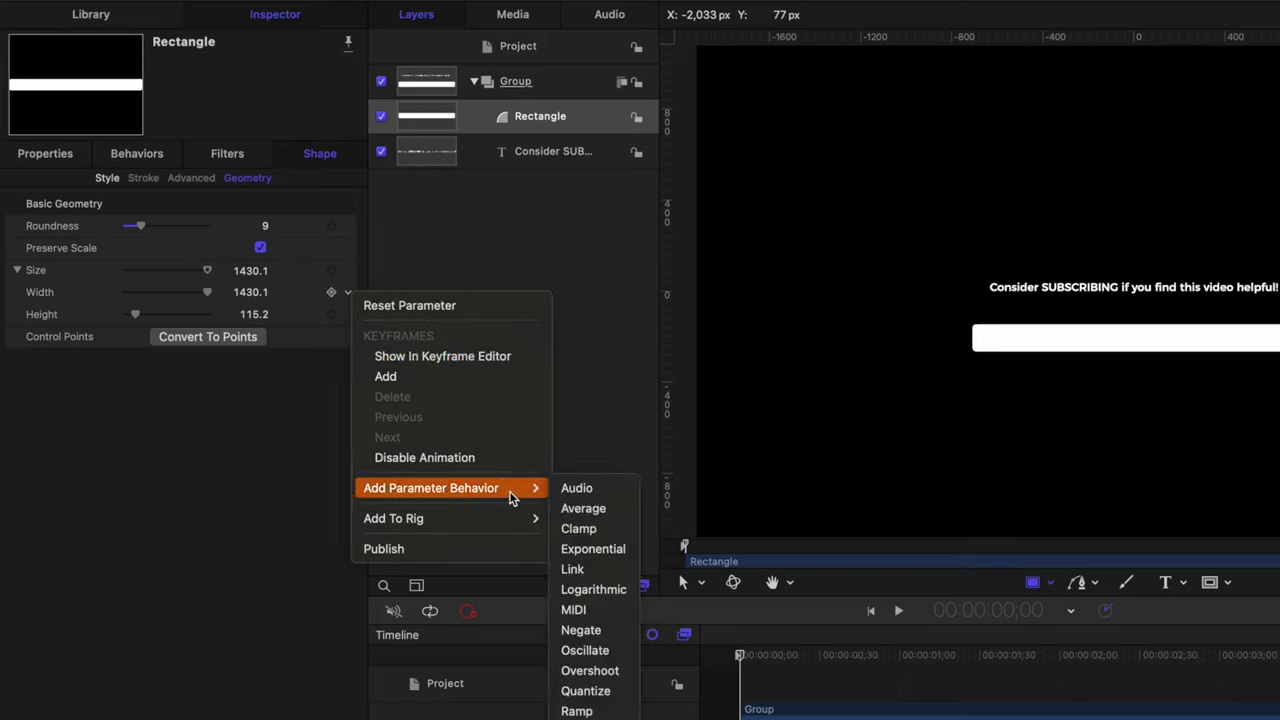
pyautogui.click(573, 569)
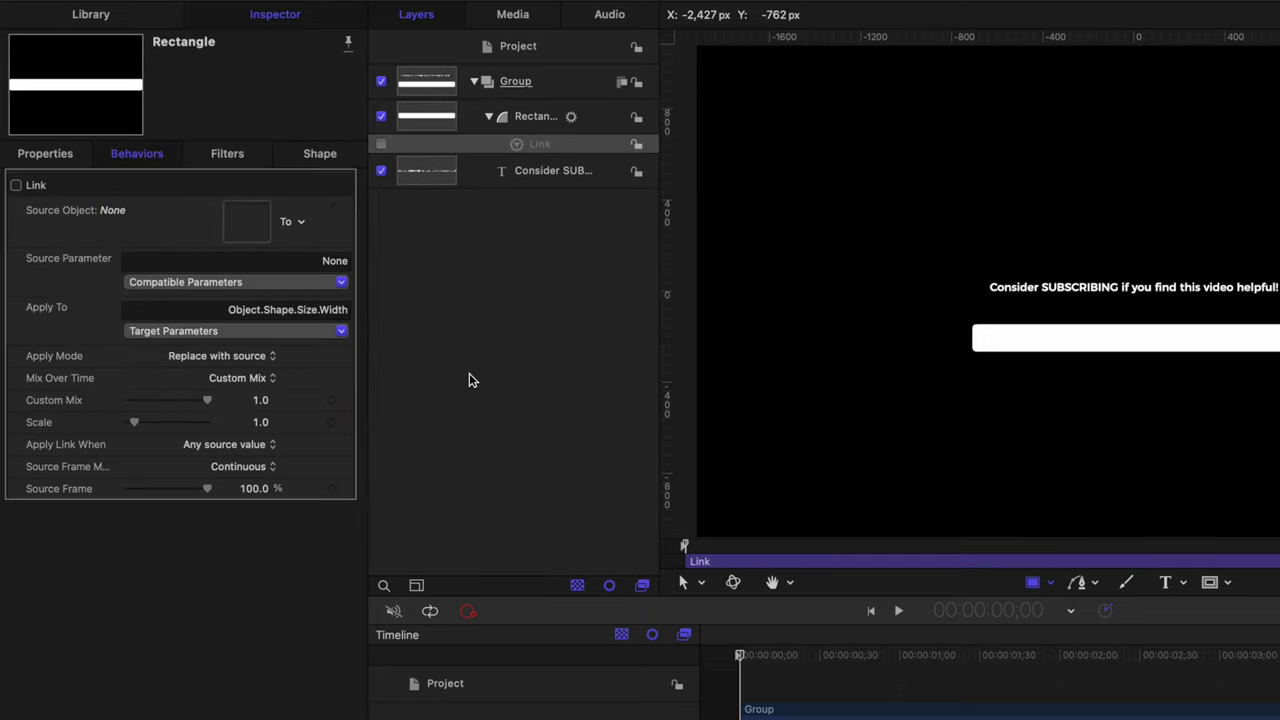
pyautogui.moveTo(436, 186); pyautogui.dragTo(263, 218)
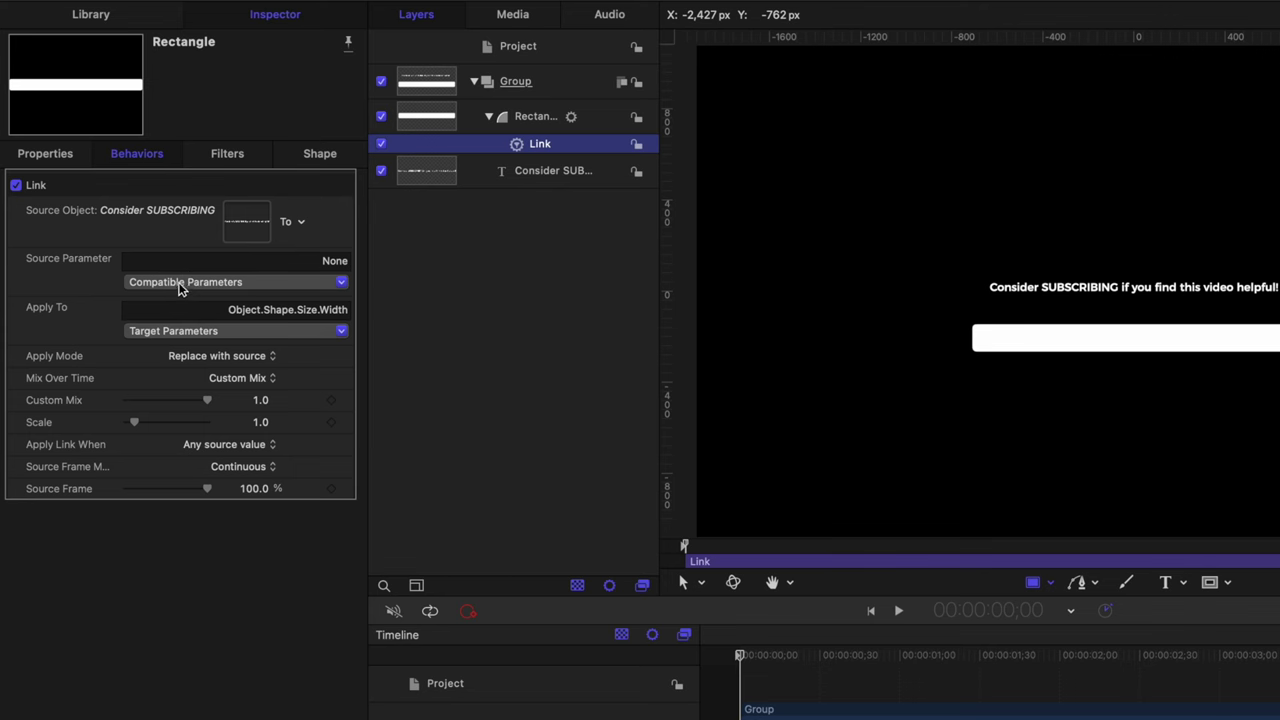
# Link from the text's Object Attributes > Size > Width with an X Offset of 100
pyautogui.click(175, 284)
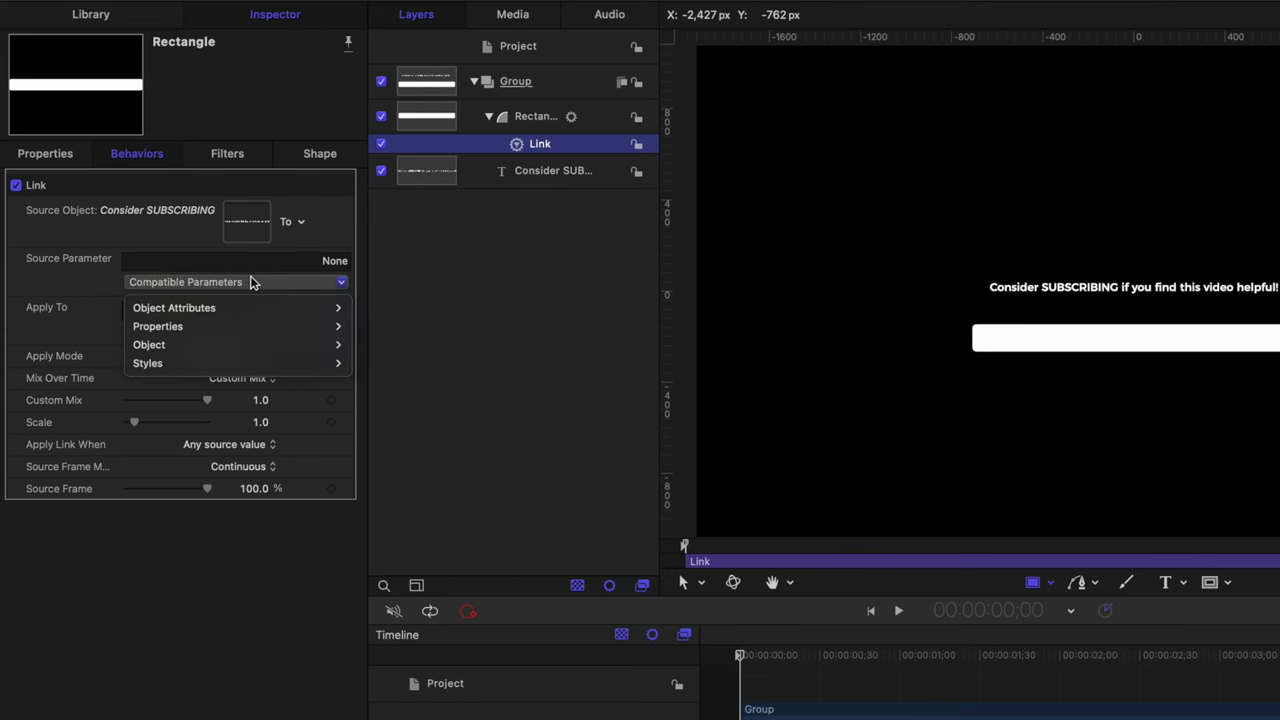
pyautogui.moveTo(249, 305)
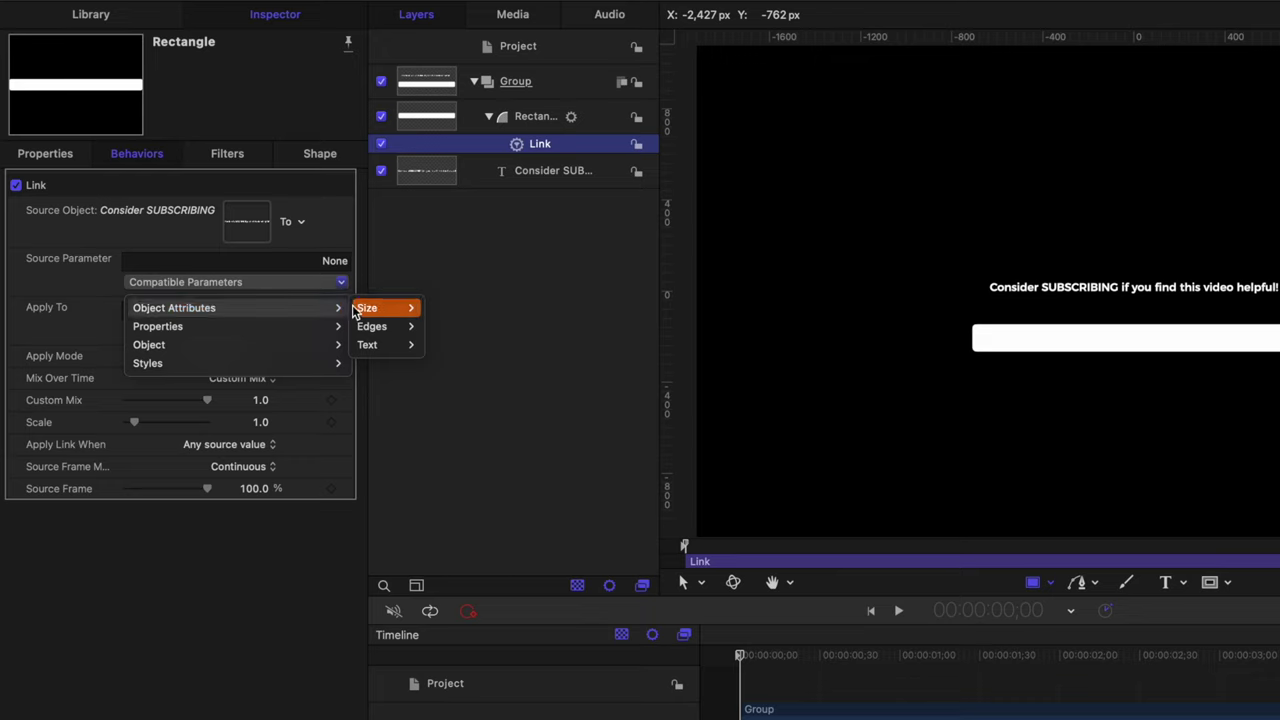
pyautogui.moveTo(360, 308)
pyautogui.click(457, 306)
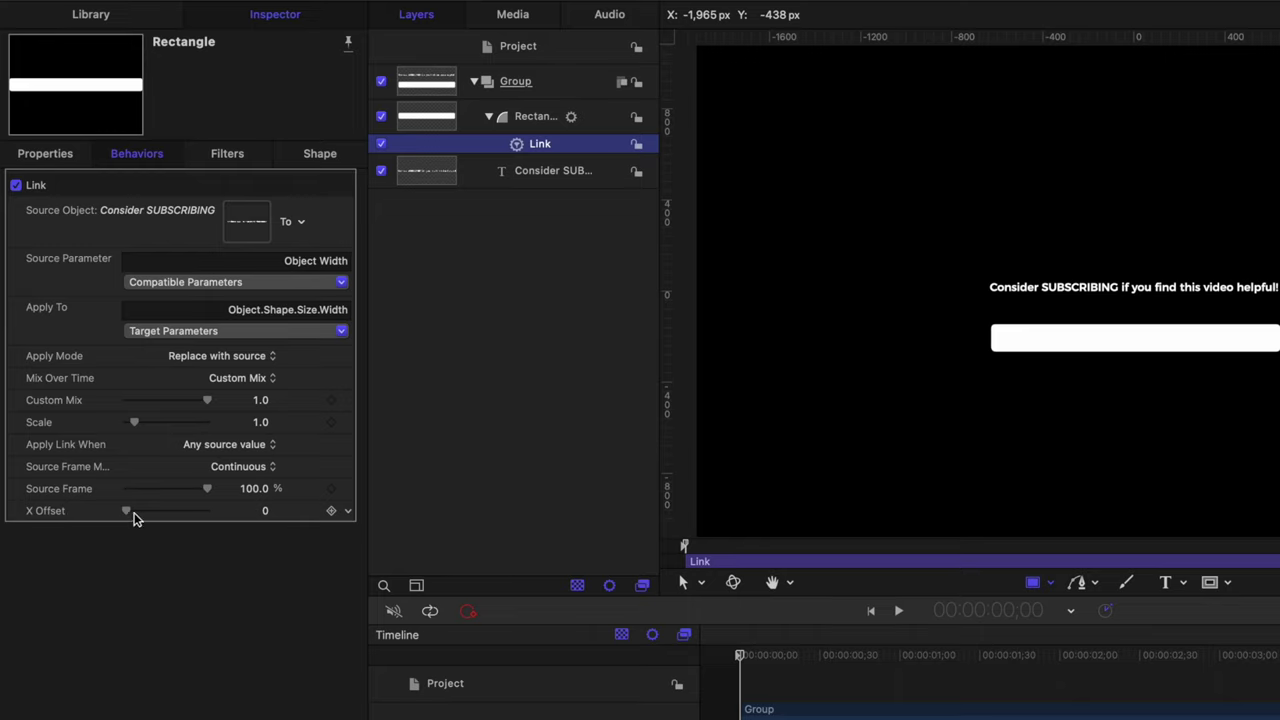
pyautogui.moveTo(130, 514); pyautogui.dragTo(586, 537)
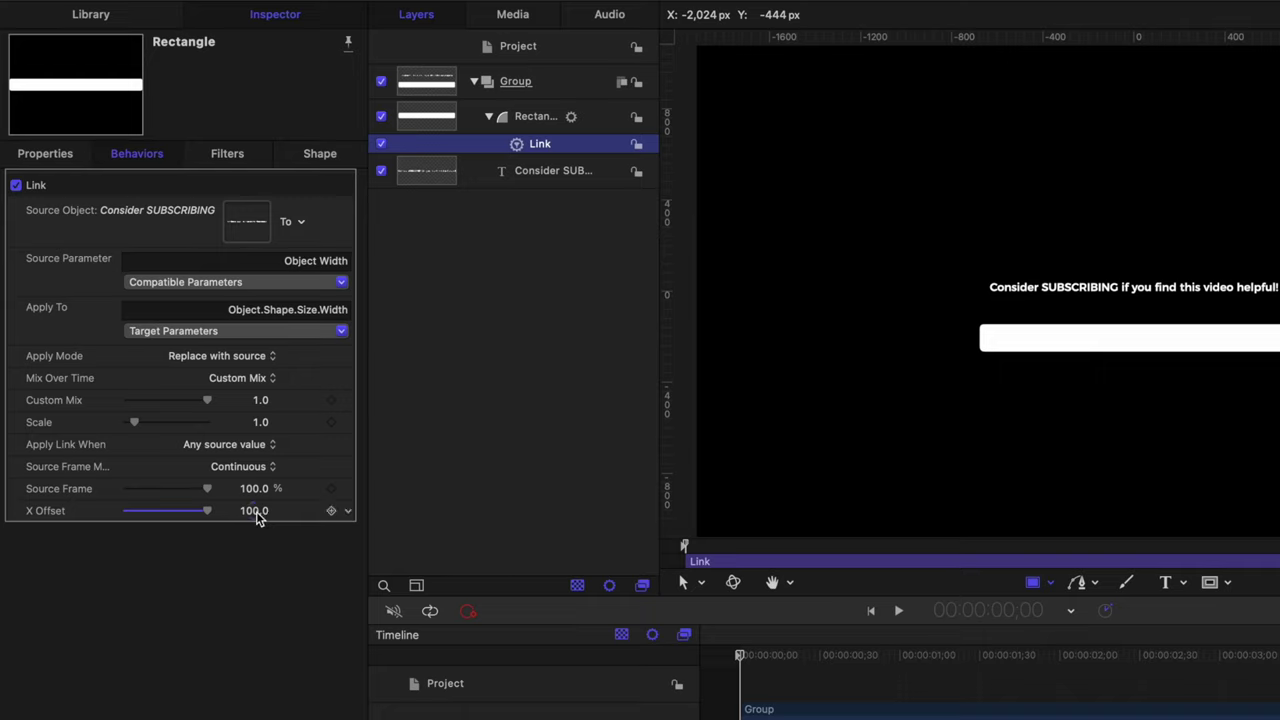
pyautogui.moveTo(255, 513); pyautogui.dragTo(255, 511)
pyautogui.press('super+z')
# Rename the behaviour Link Width, duplicate it, and rename the copy Link Height
pyautogui.doubleClick(530, 145)
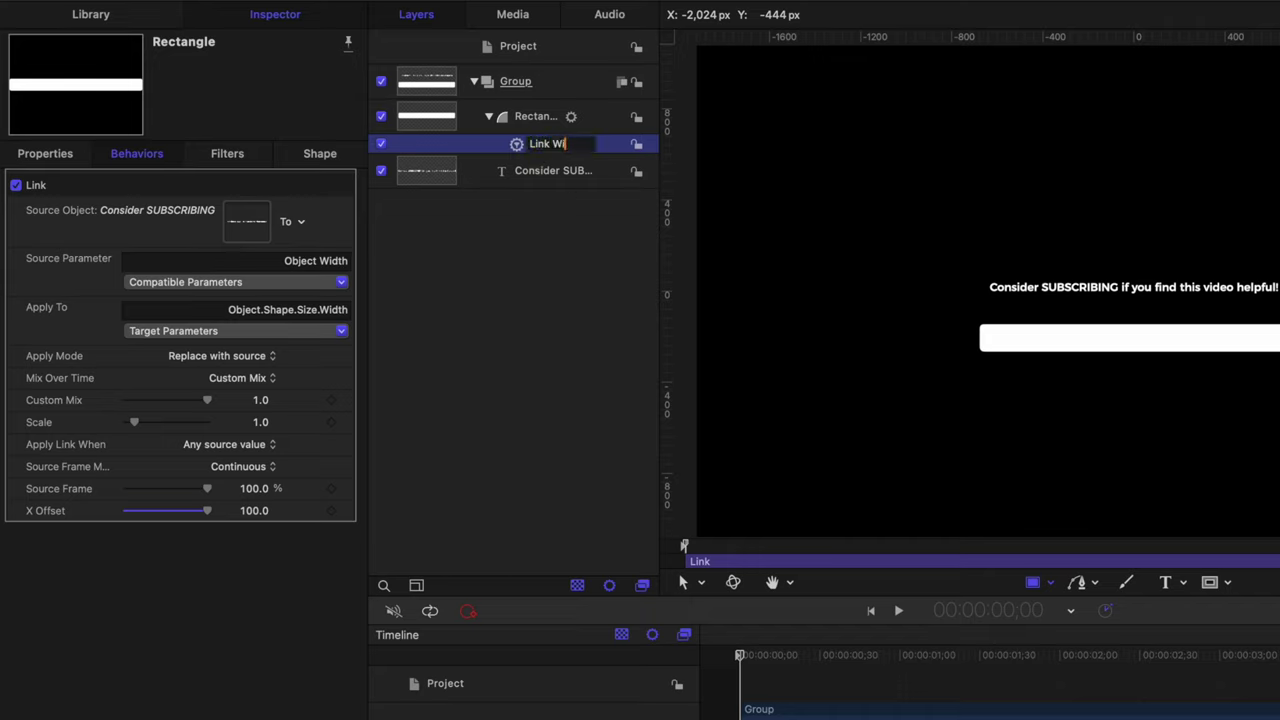
pyautogui.write('Width')
pyautogui.press('Return')
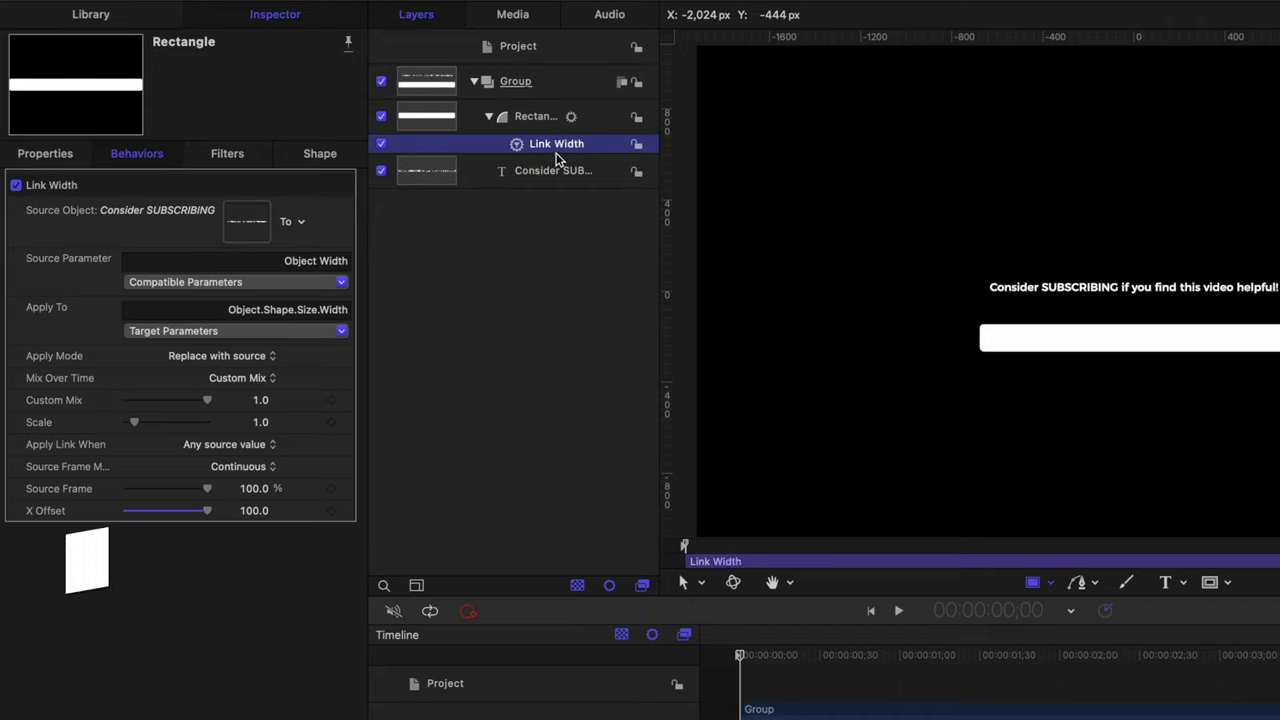
pyautogui.press('super+d')
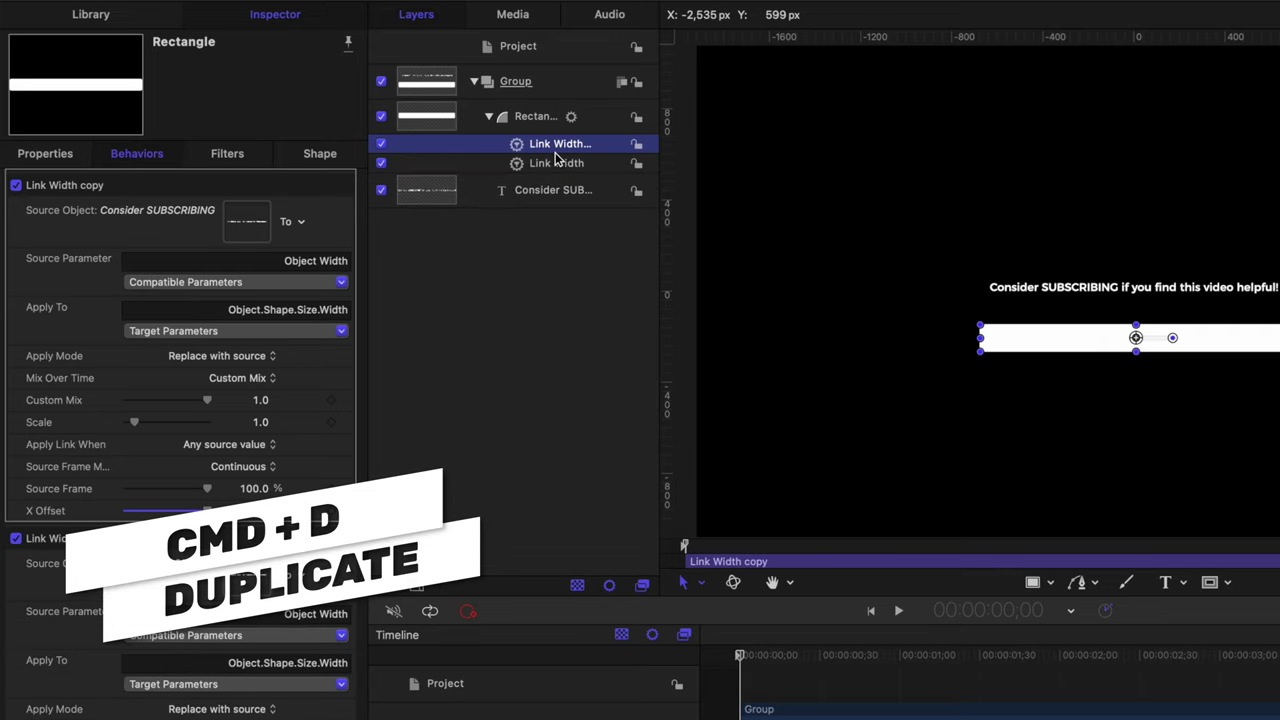
pyautogui.doubleClick(553, 147)
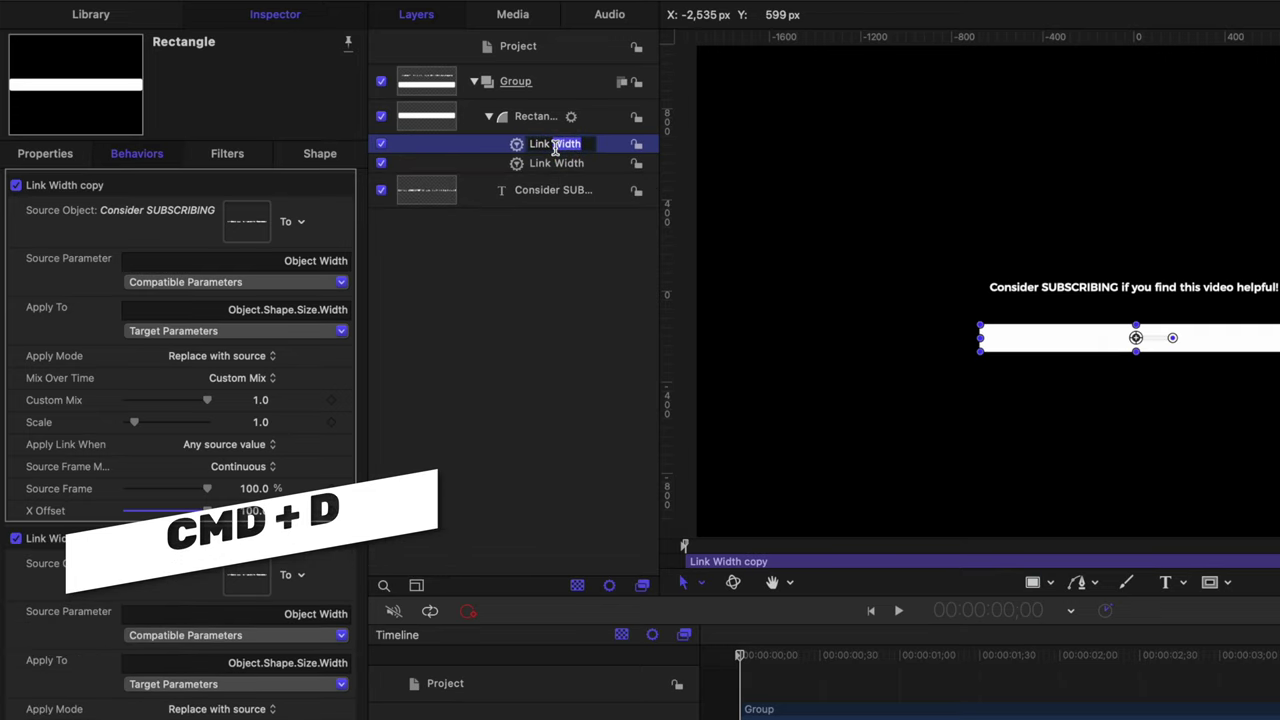
pyautogui.press('BackSpace')
pyautogui.press('BackSpace')
pyautogui.press('BackSpace')
pyautogui.press('BackSpace')
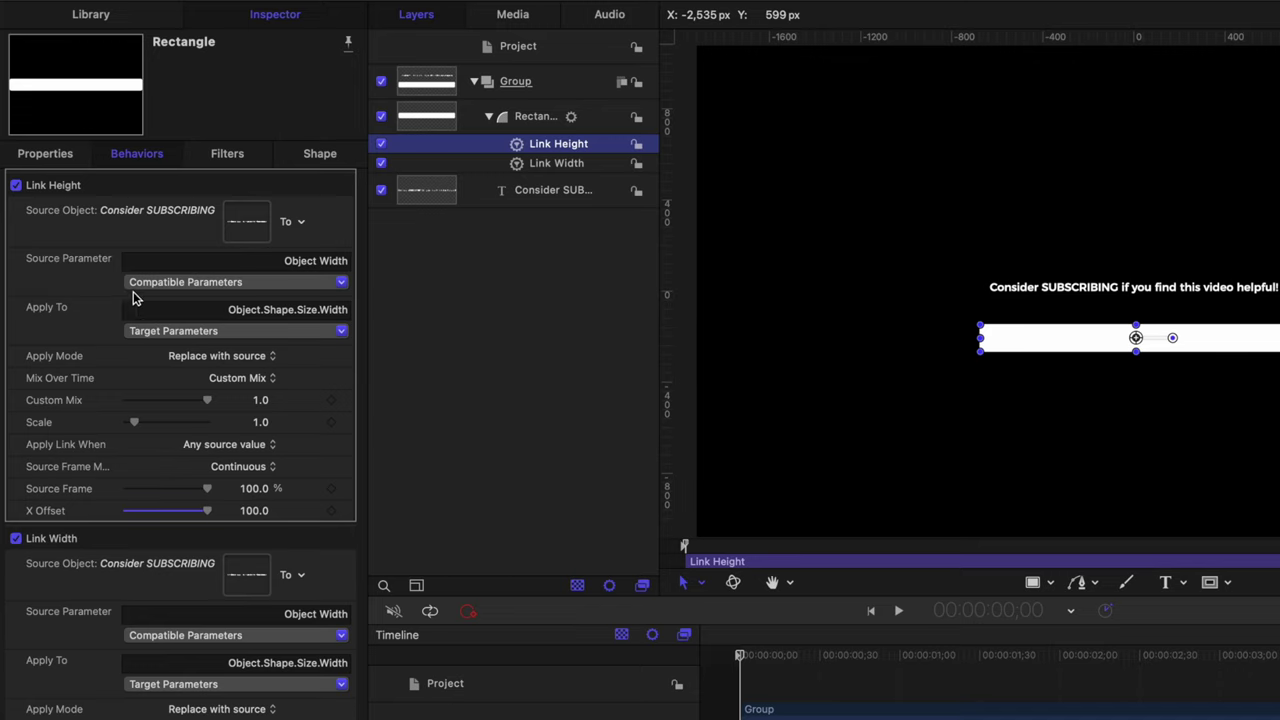
# Set the Link Height Source Parameter to the text's Size > Height
pyautogui.click(178, 285)
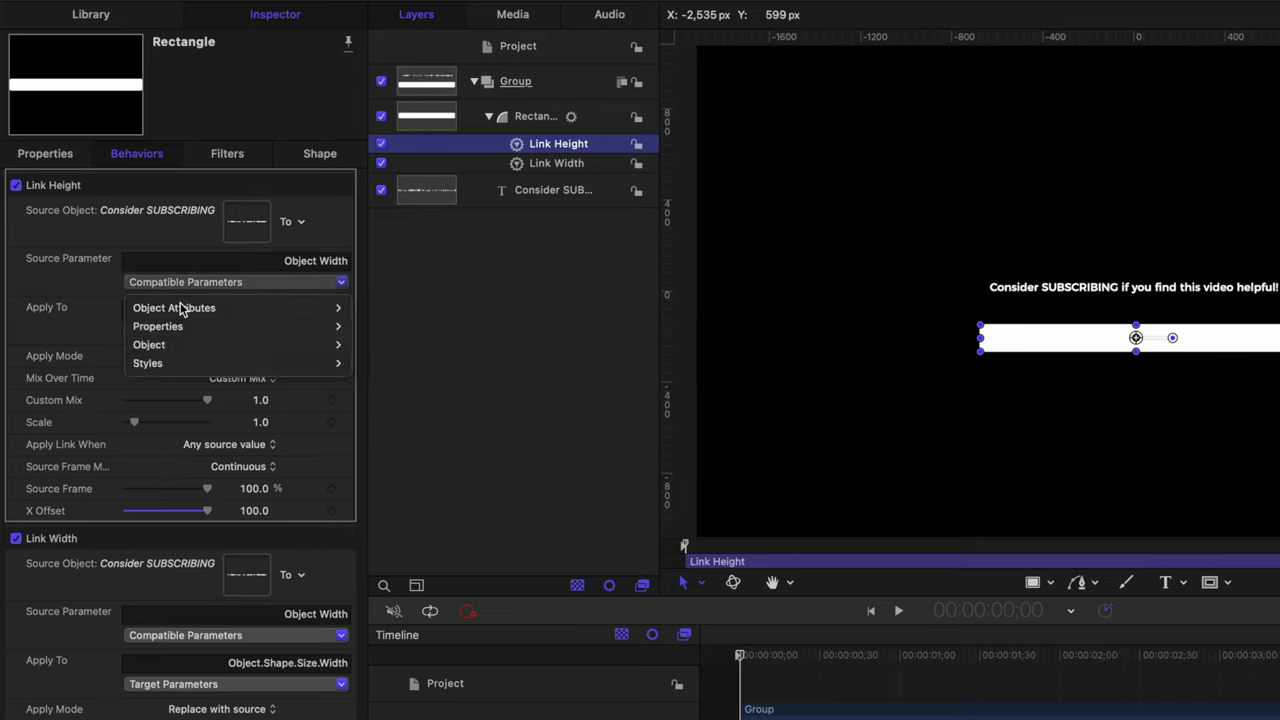
pyautogui.moveTo(181, 310)
pyautogui.moveTo(398, 308)
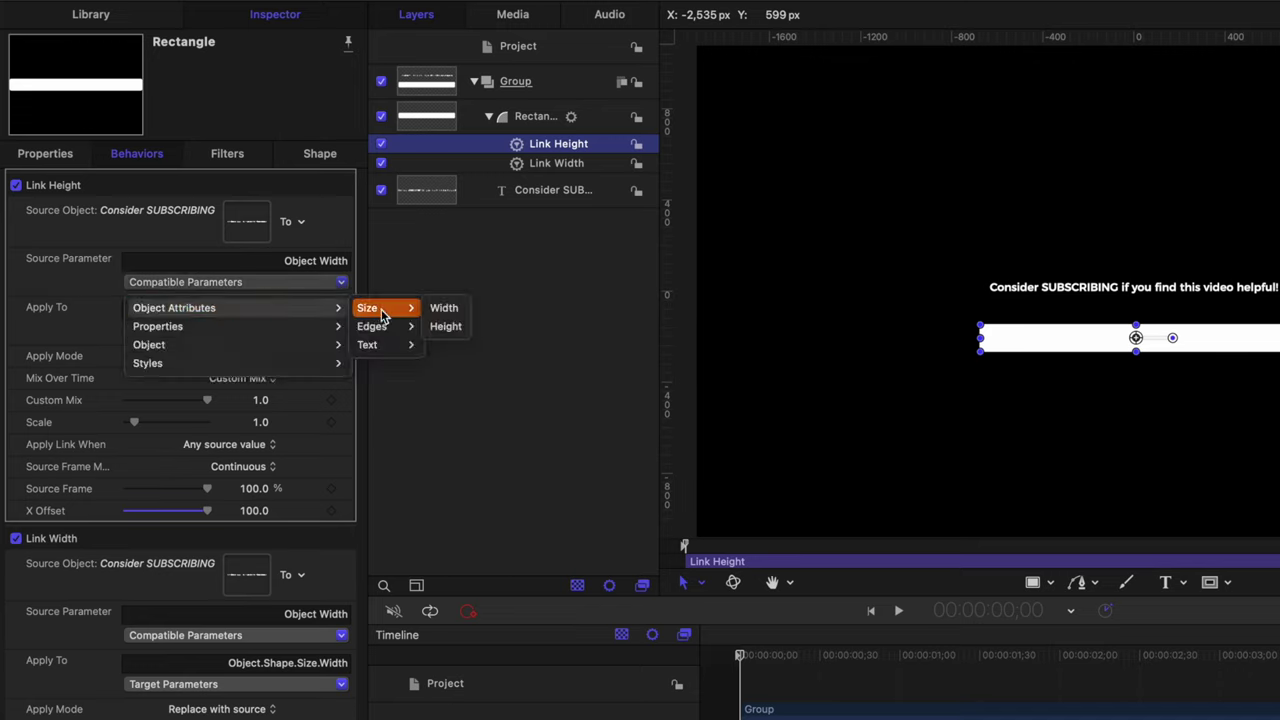
pyautogui.click(455, 326)
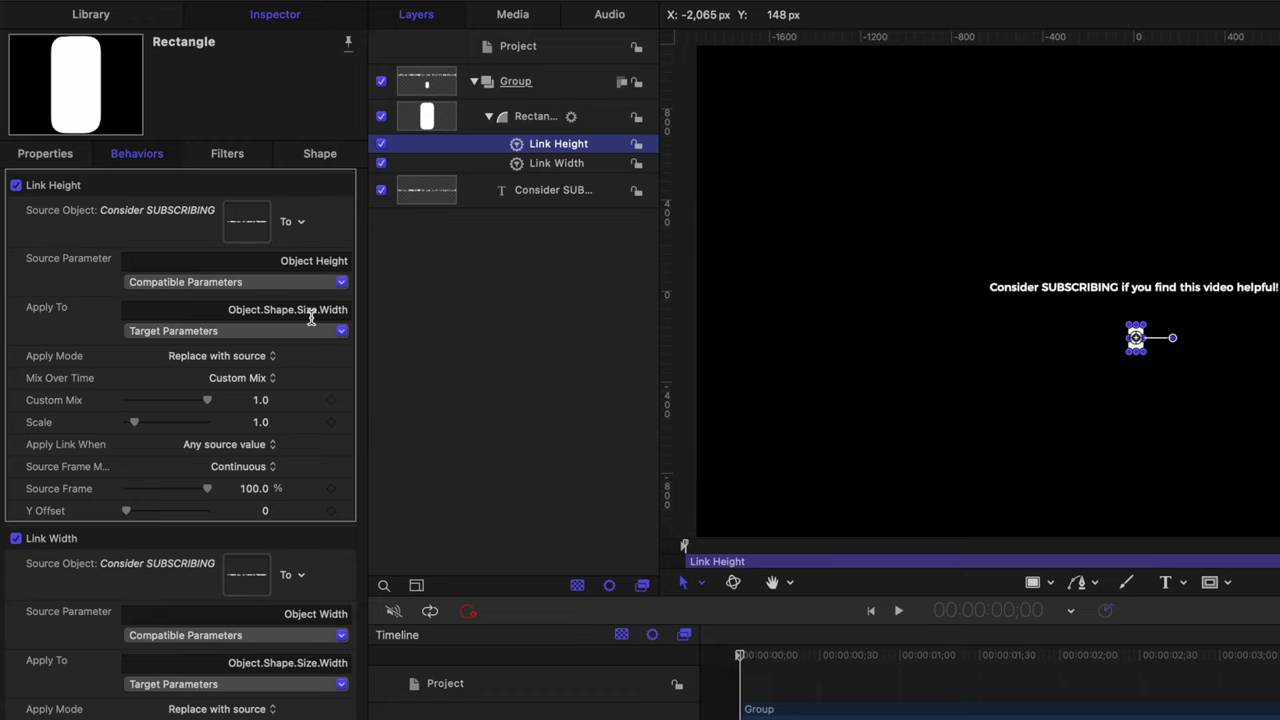
# Set Apply To to the rectangle's Shape > Size > Height
pyautogui.click(250, 333)
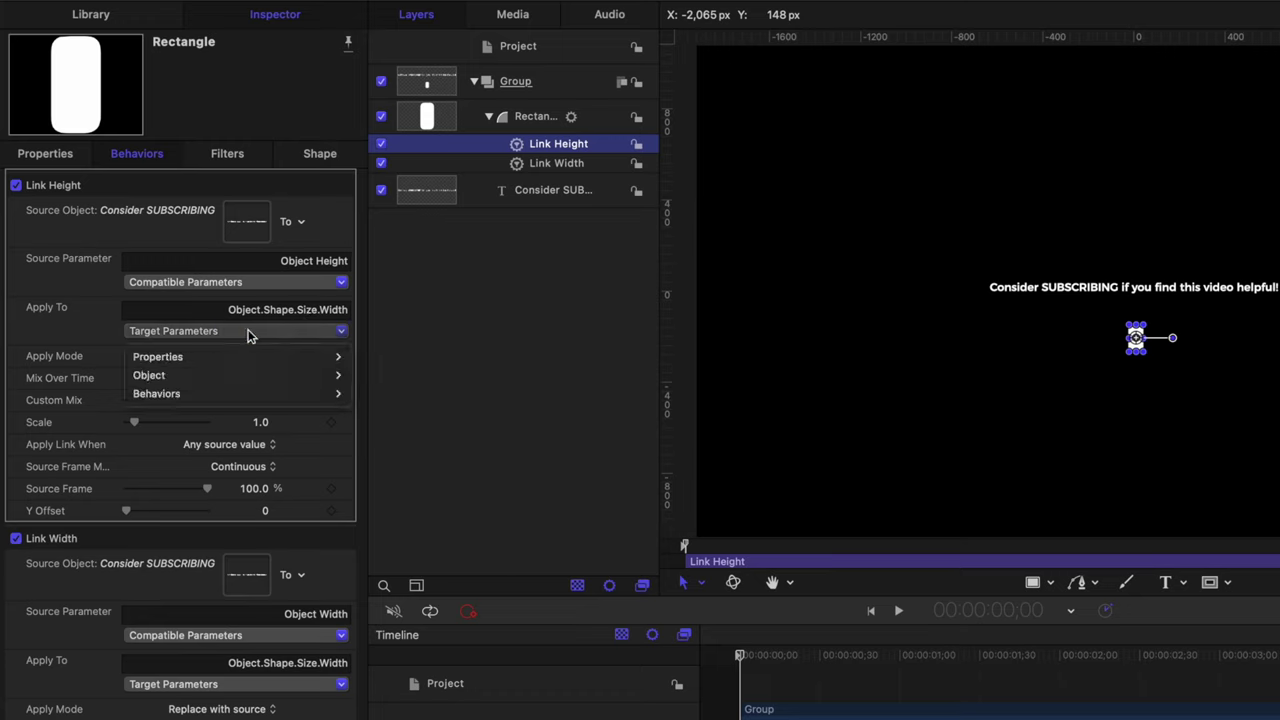
pyautogui.moveTo(251, 376)
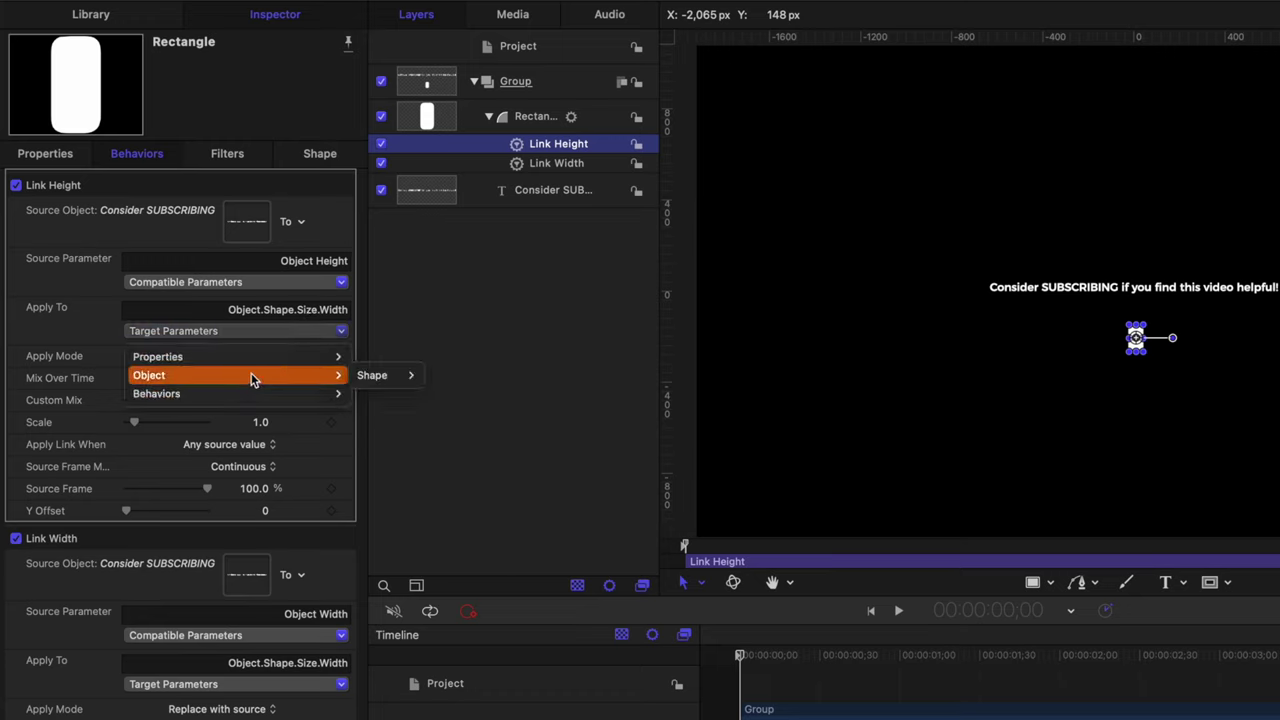
pyautogui.moveTo(372, 377)
pyautogui.moveTo(468, 467)
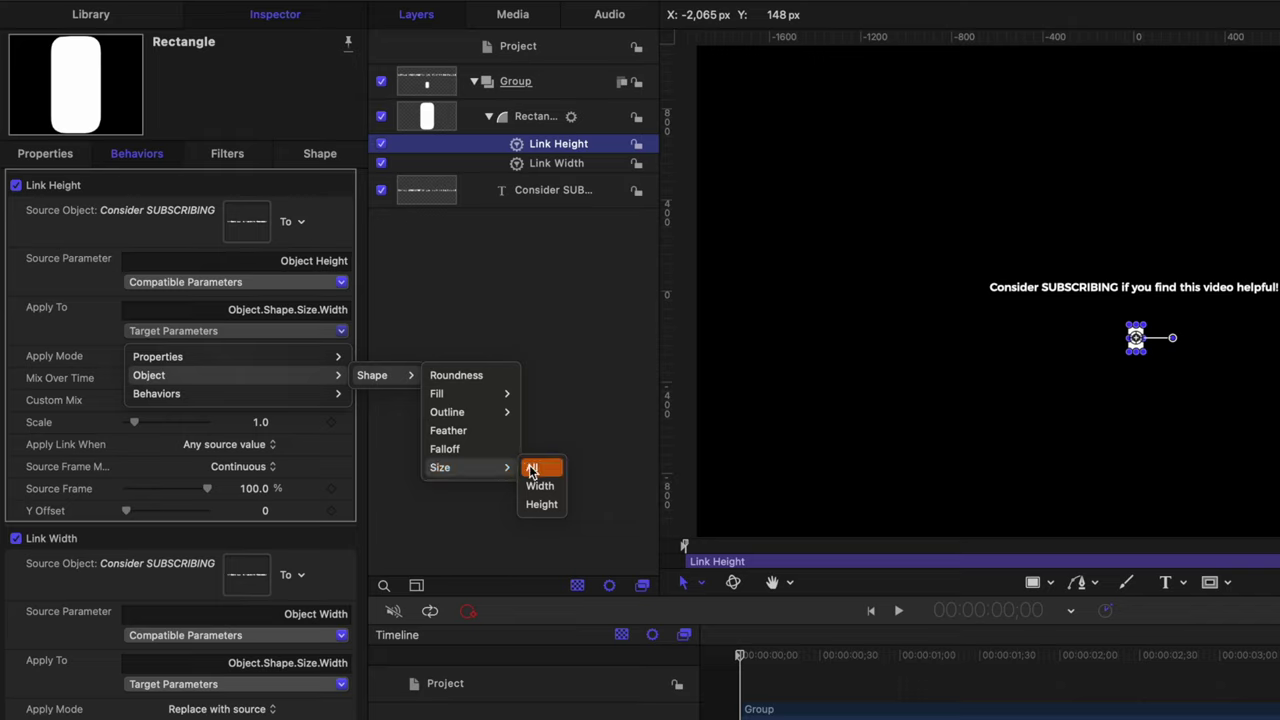
pyautogui.click(541, 504)
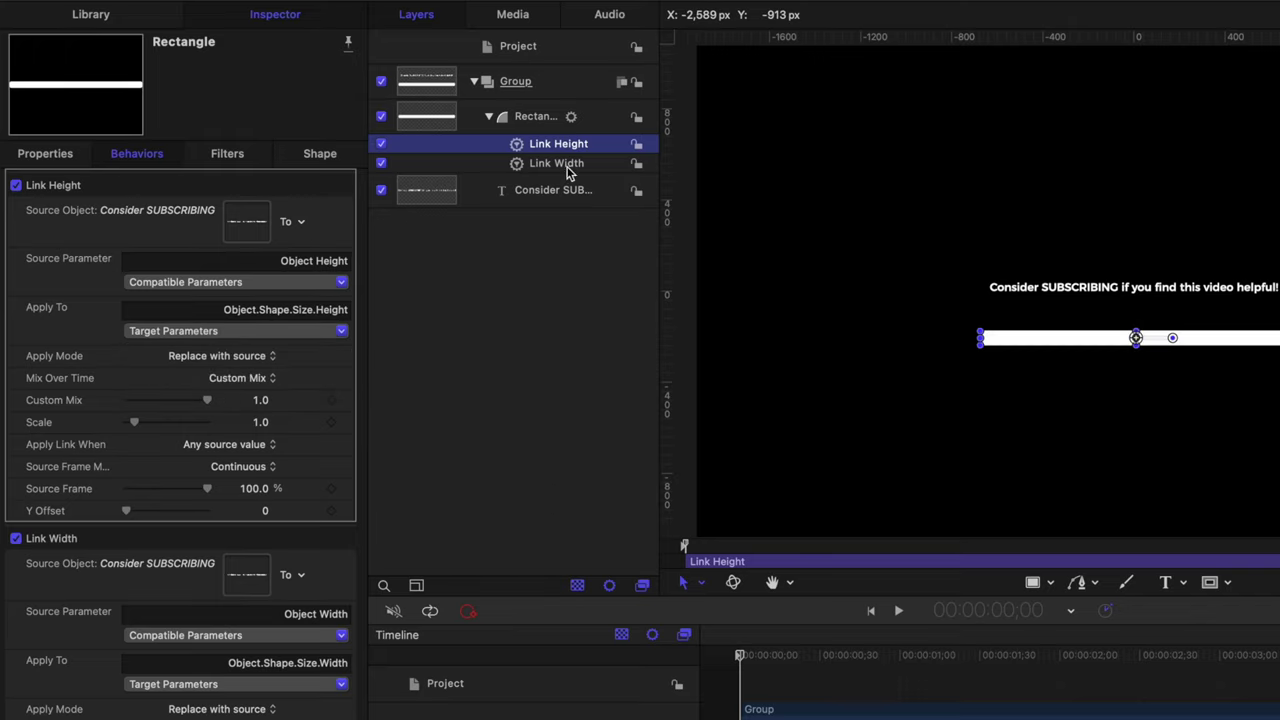
# Replace the title text with 'And maybe press the like button too!'
pyautogui.click(540, 193)
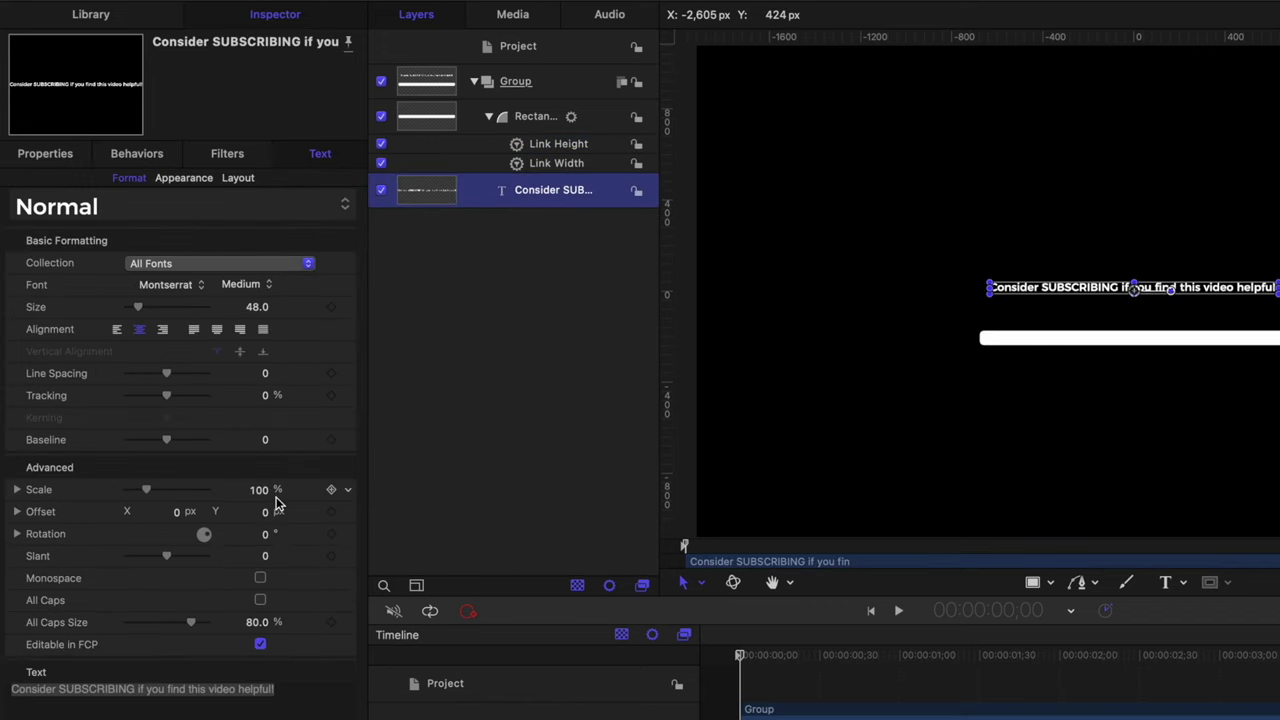
pyautogui.tripleClick(294, 694)
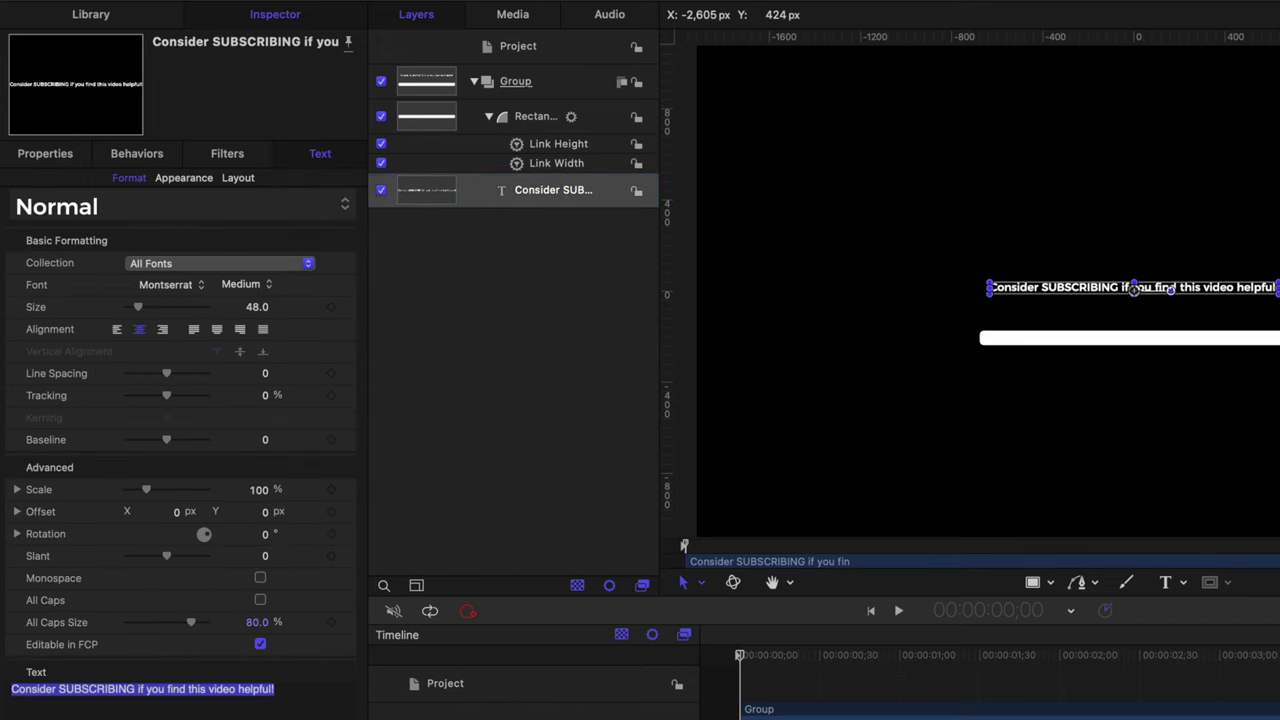
pyautogui.press('super+v')
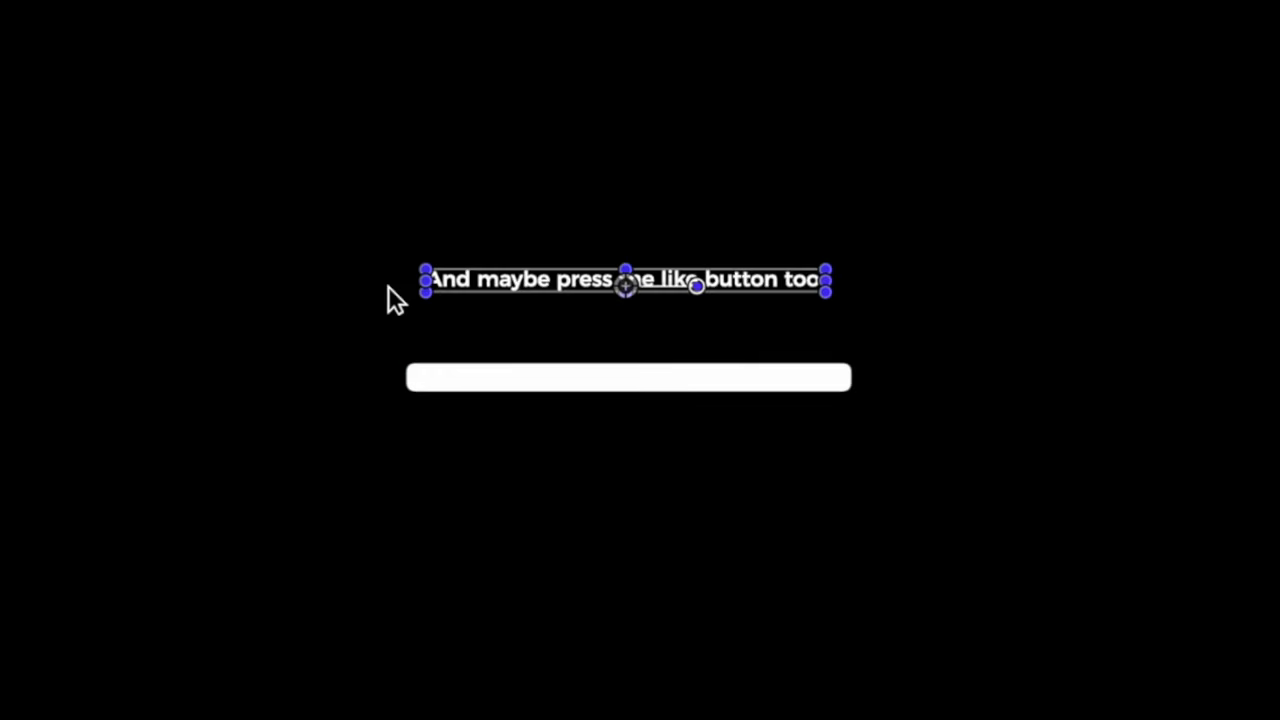
pyautogui.moveTo(473, 262); pyautogui.dragTo(443, 80)
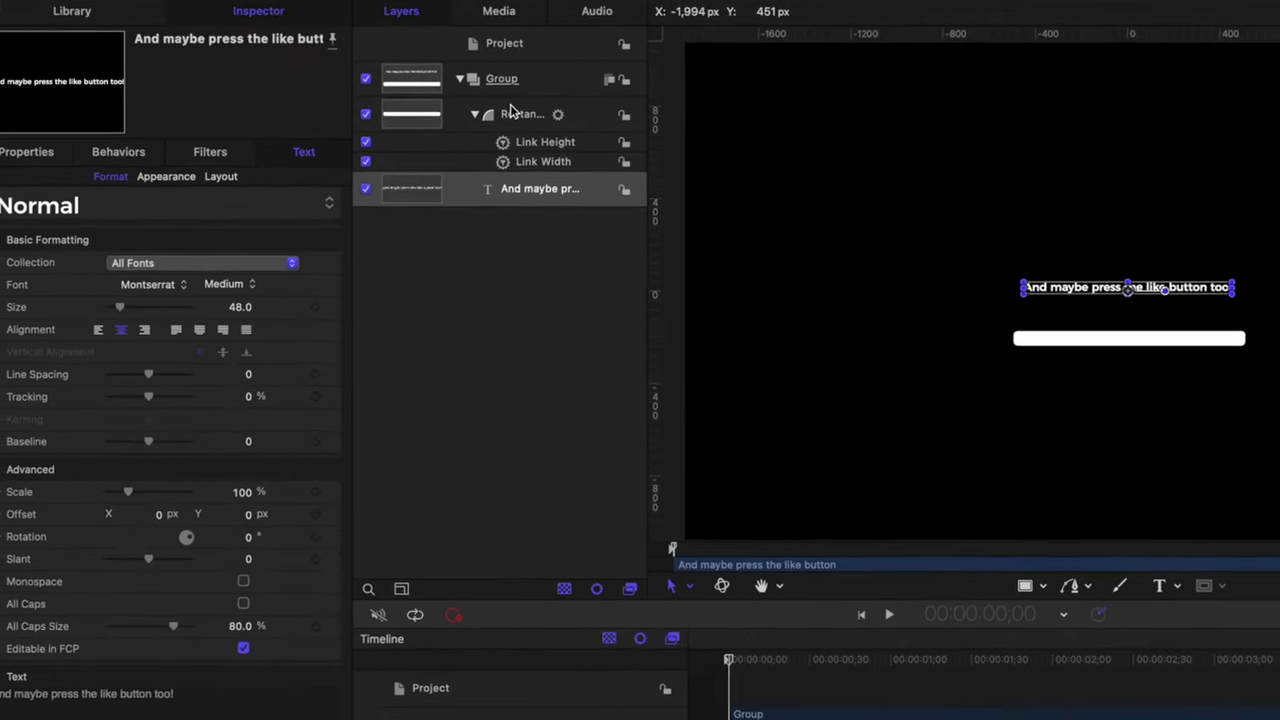
pyautogui.click(535, 117)
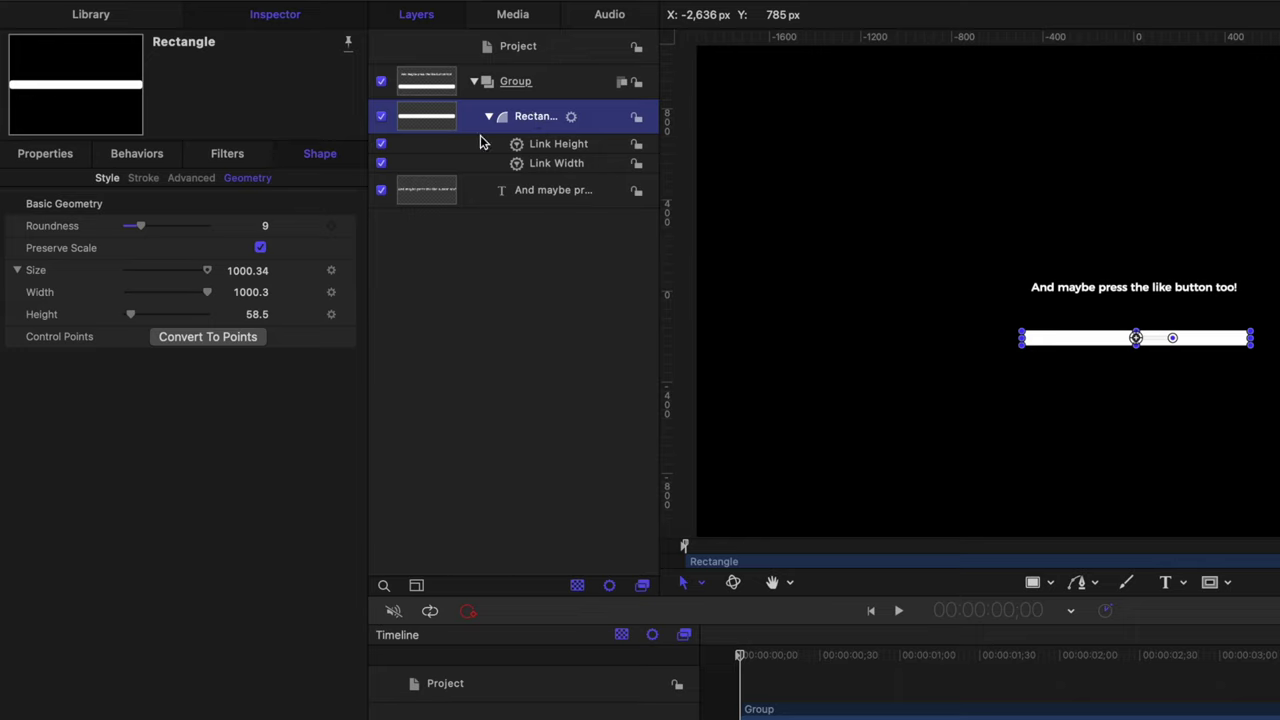
# Move the Rectangle layer below the text layer and set the text Face Color to black
pyautogui.moveTo(430, 128); pyautogui.dragTo(500, 208)
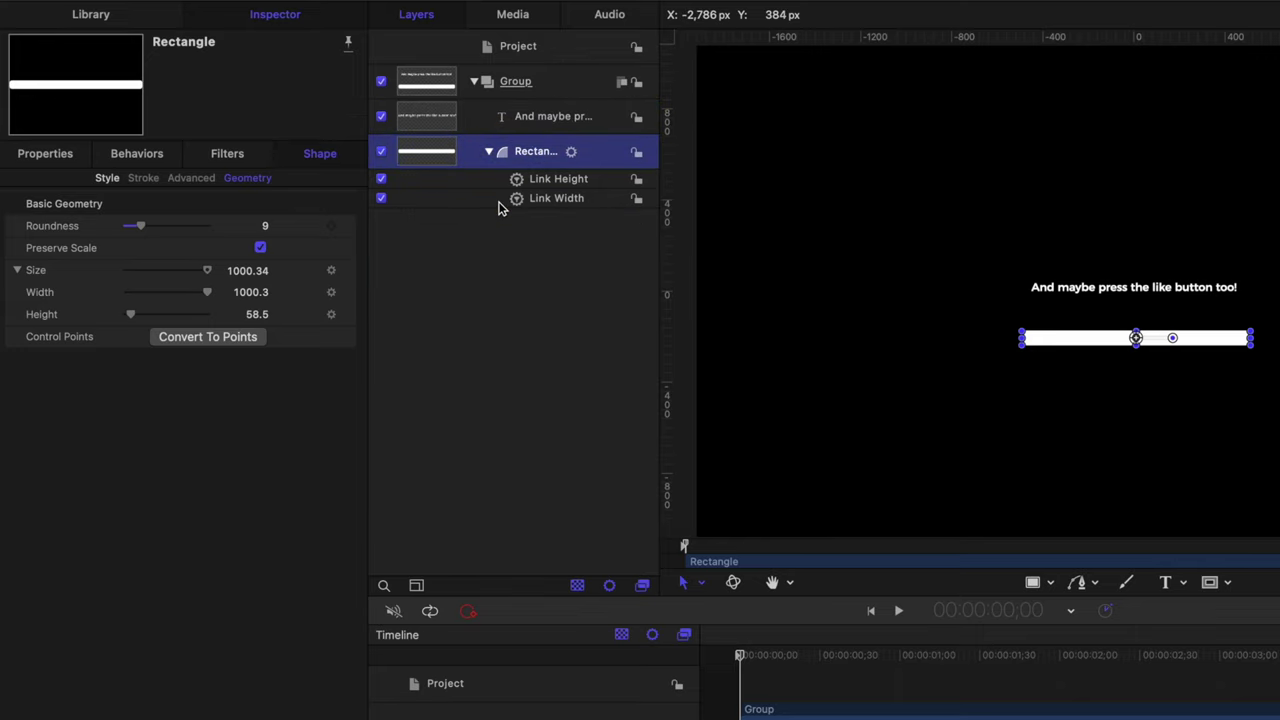
pyautogui.click(540, 118)
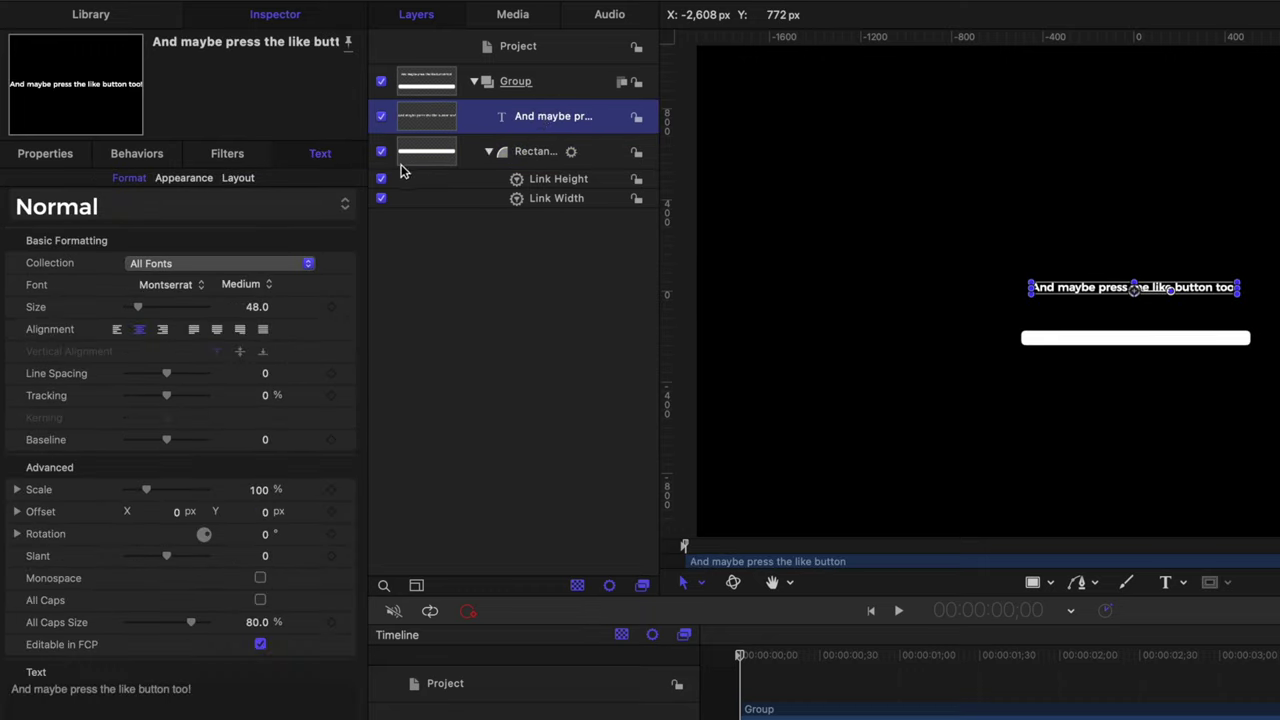
pyautogui.click(173, 178)
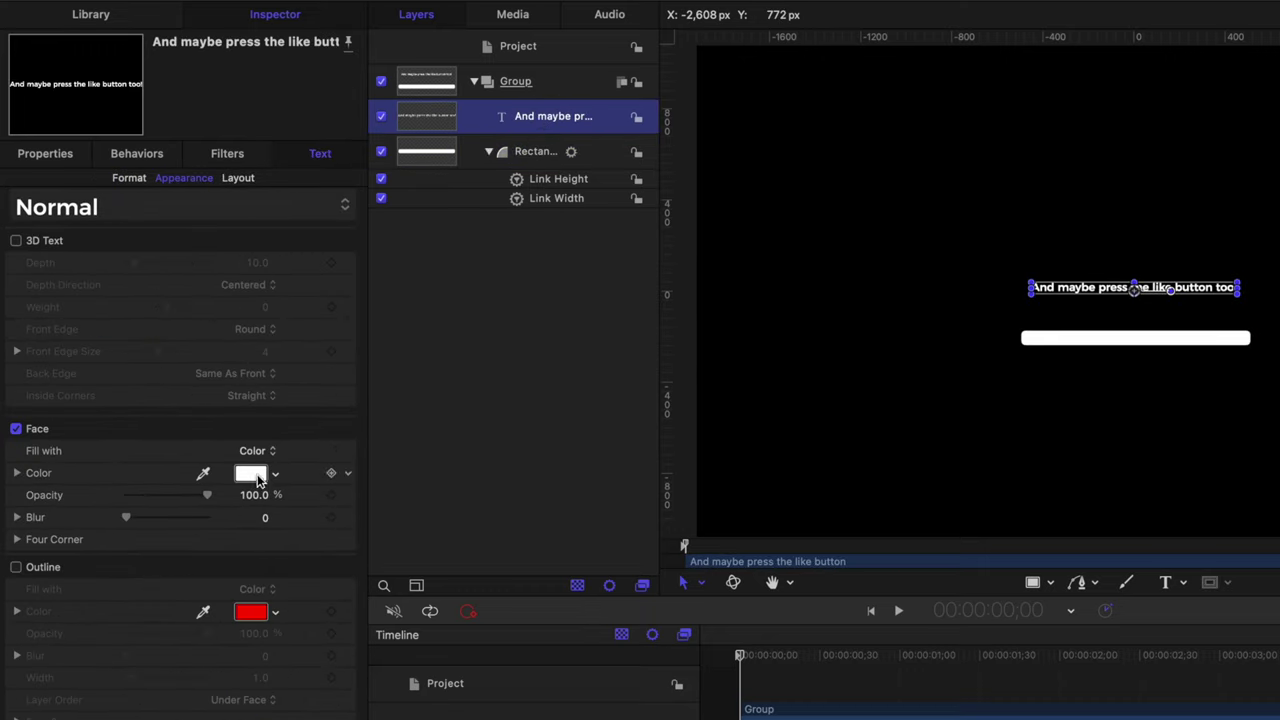
pyautogui.click(250, 474)
pyautogui.moveTo(733, 528); pyautogui.dragTo(909, 509)
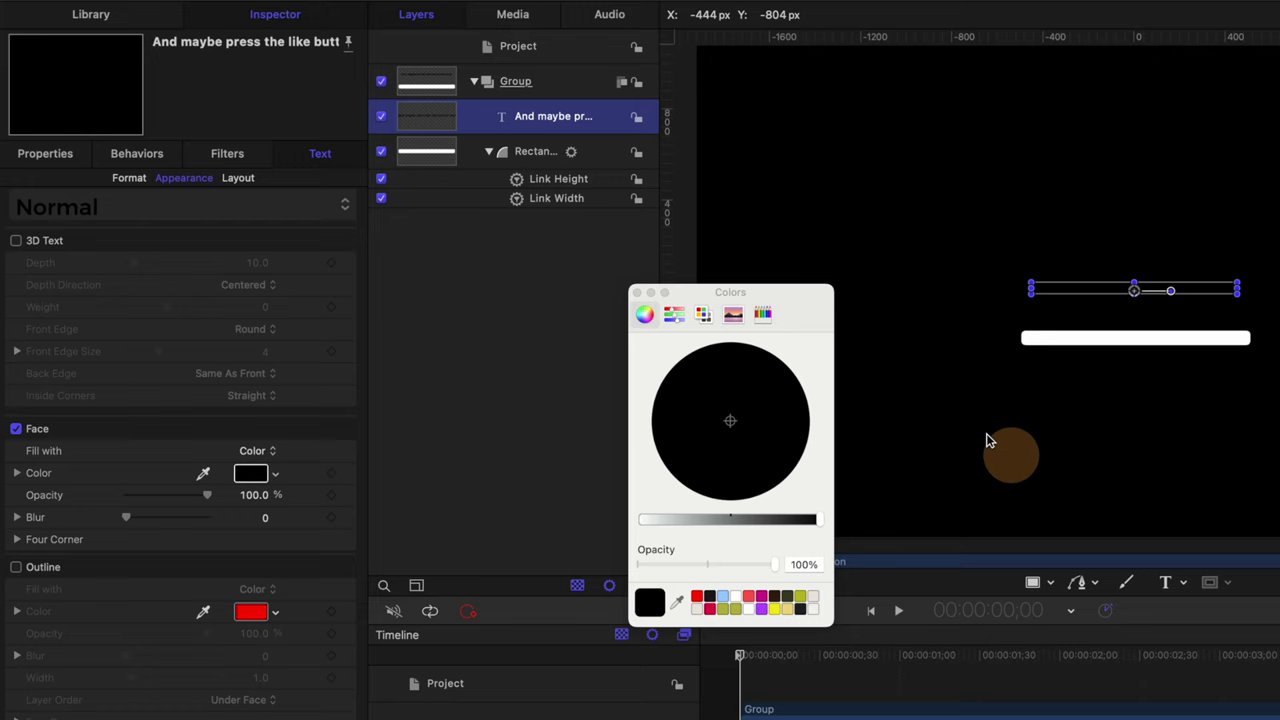
pyautogui.click(637, 293)
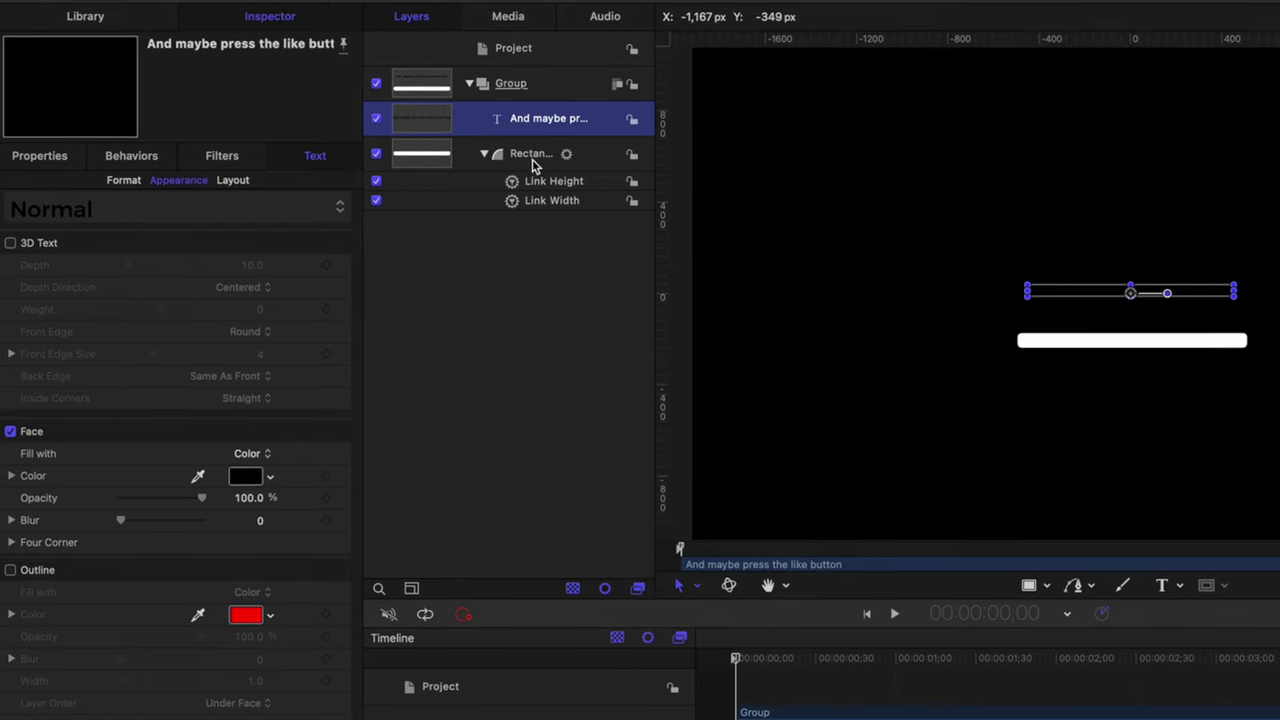
# Add an Align To behaviour to the rectangle targeting the title text
pyautogui.click(535, 154)
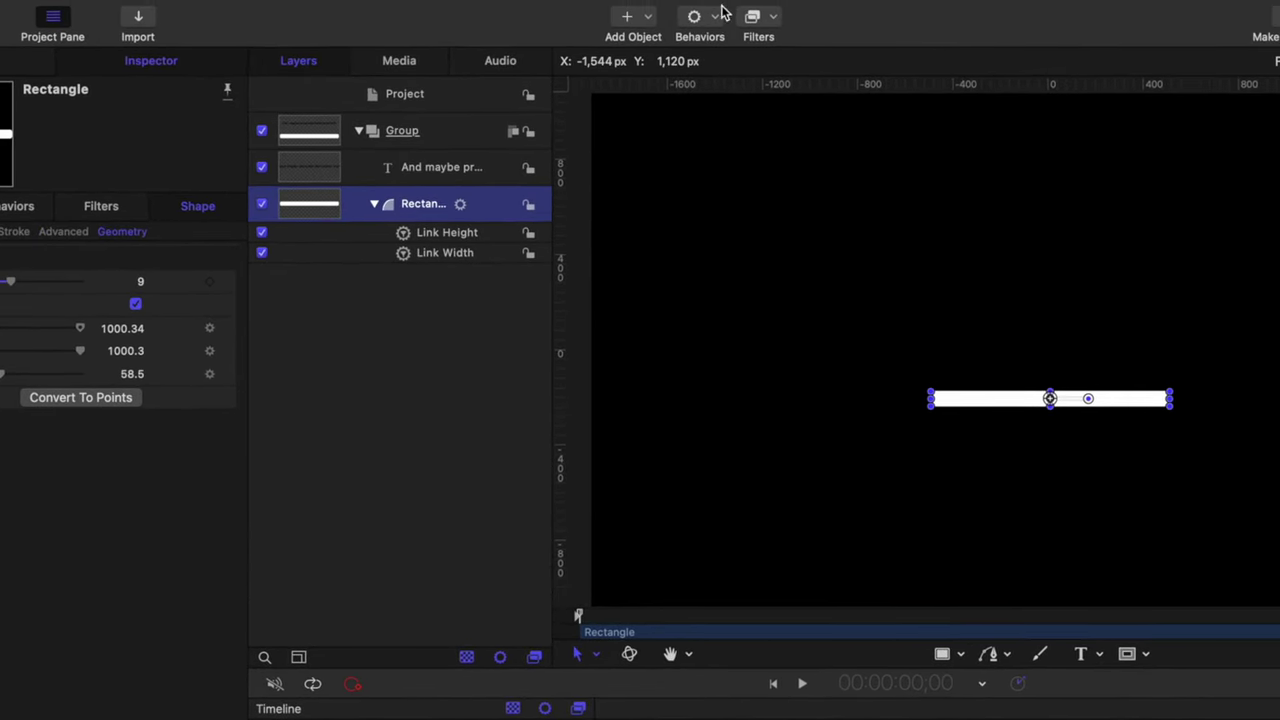
pyautogui.click(720, 14)
pyautogui.moveTo(783, 78)
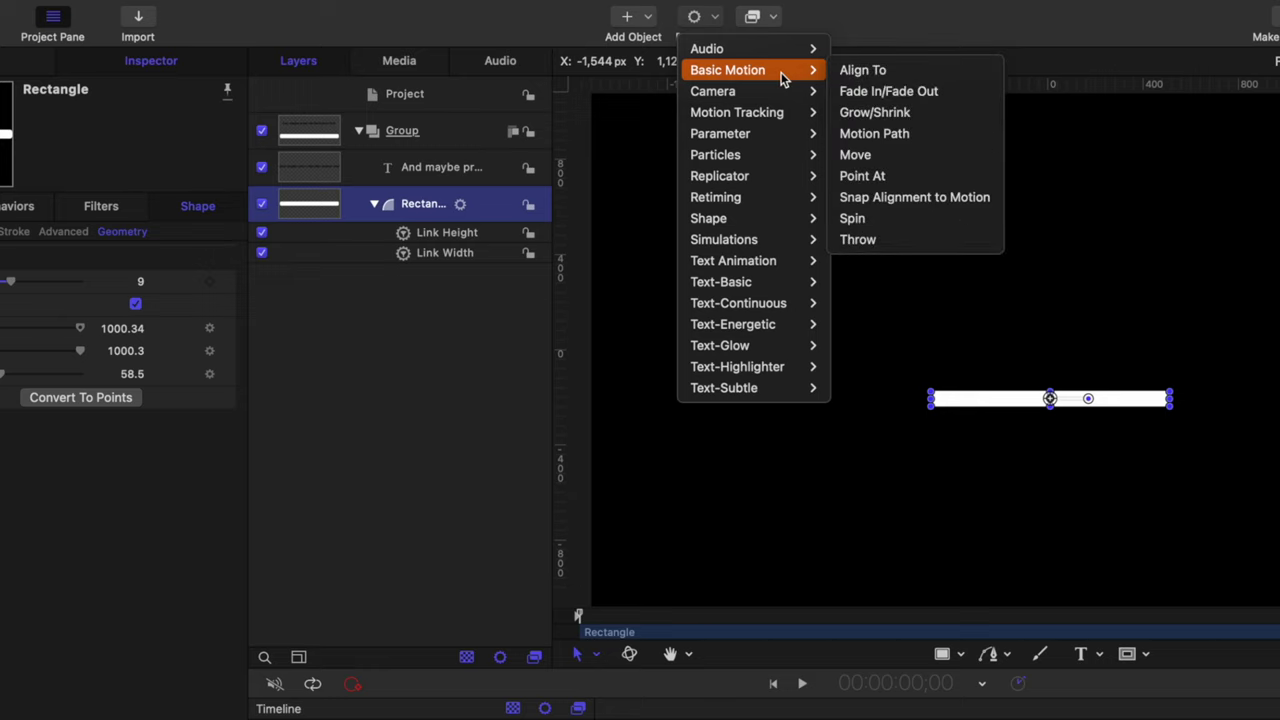
pyautogui.click(978, 64)
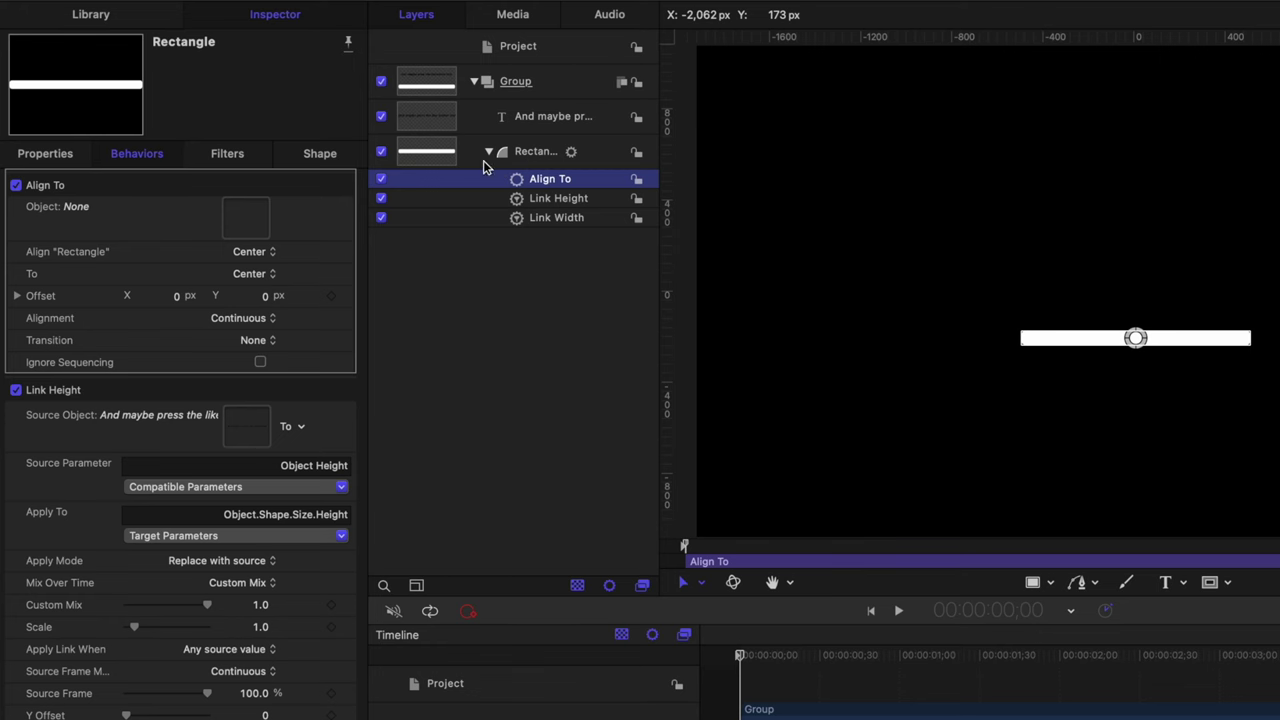
pyautogui.click(455, 157)
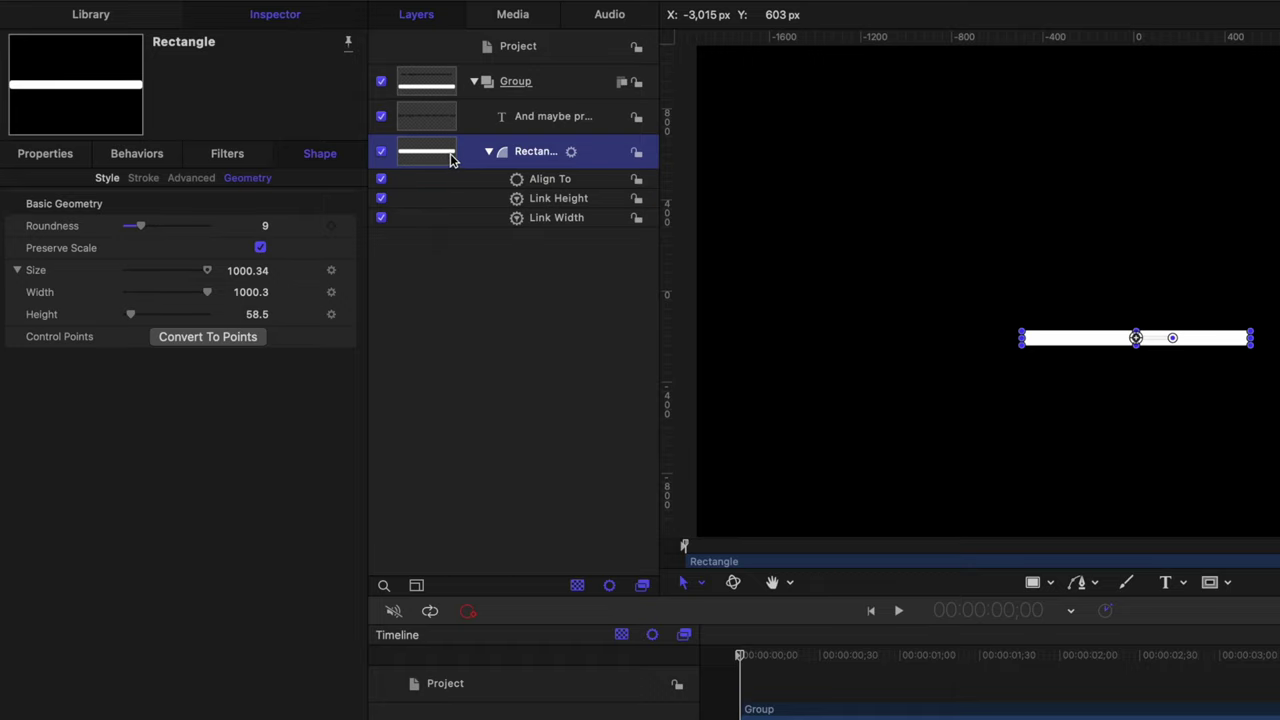
pyautogui.click(430, 126)
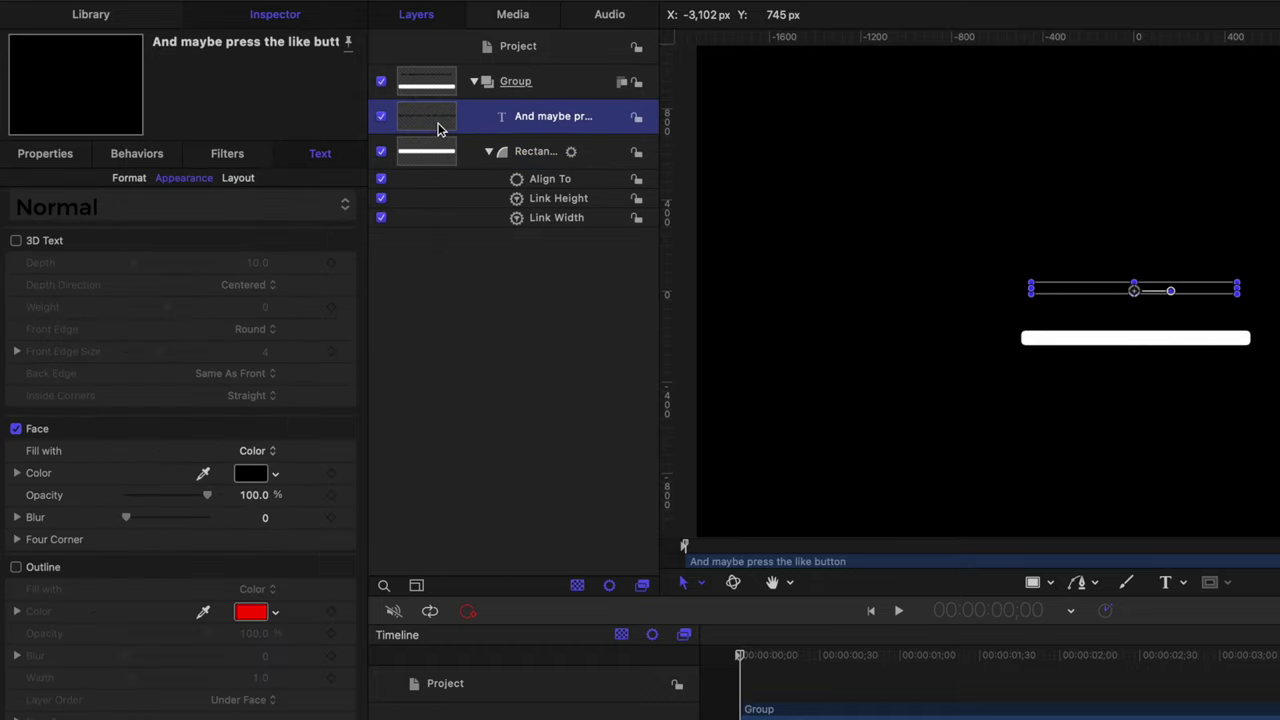
pyautogui.click(470, 151)
pyautogui.click(545, 182)
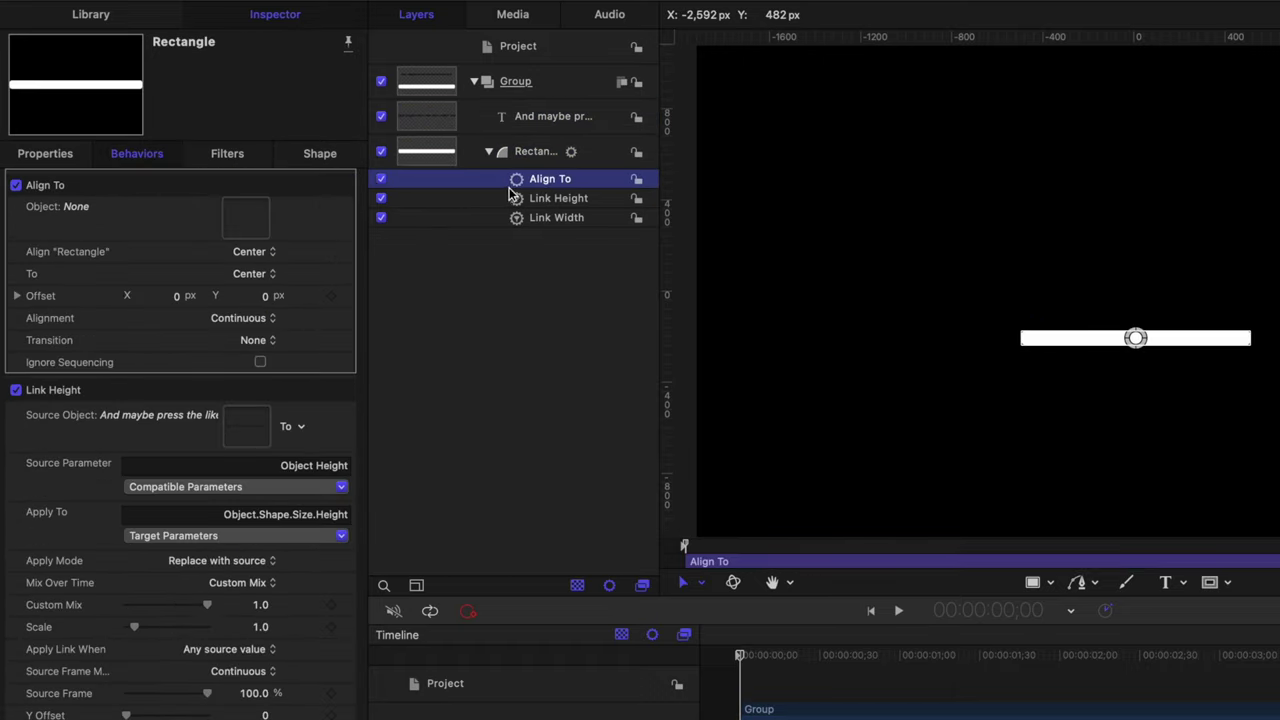
pyautogui.moveTo(432, 109); pyautogui.dragTo(238, 216)
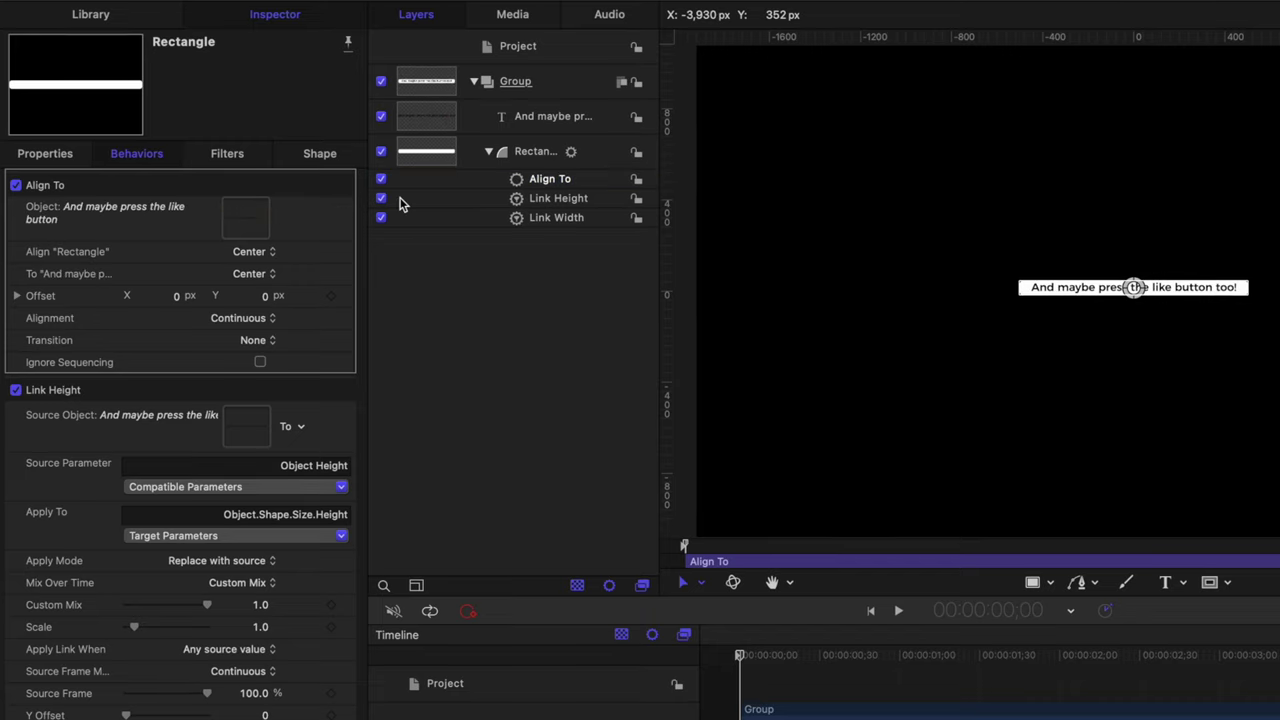
# Nudge the title higher and set the Link Height Y Offset to 34
pyautogui.click(430, 116)
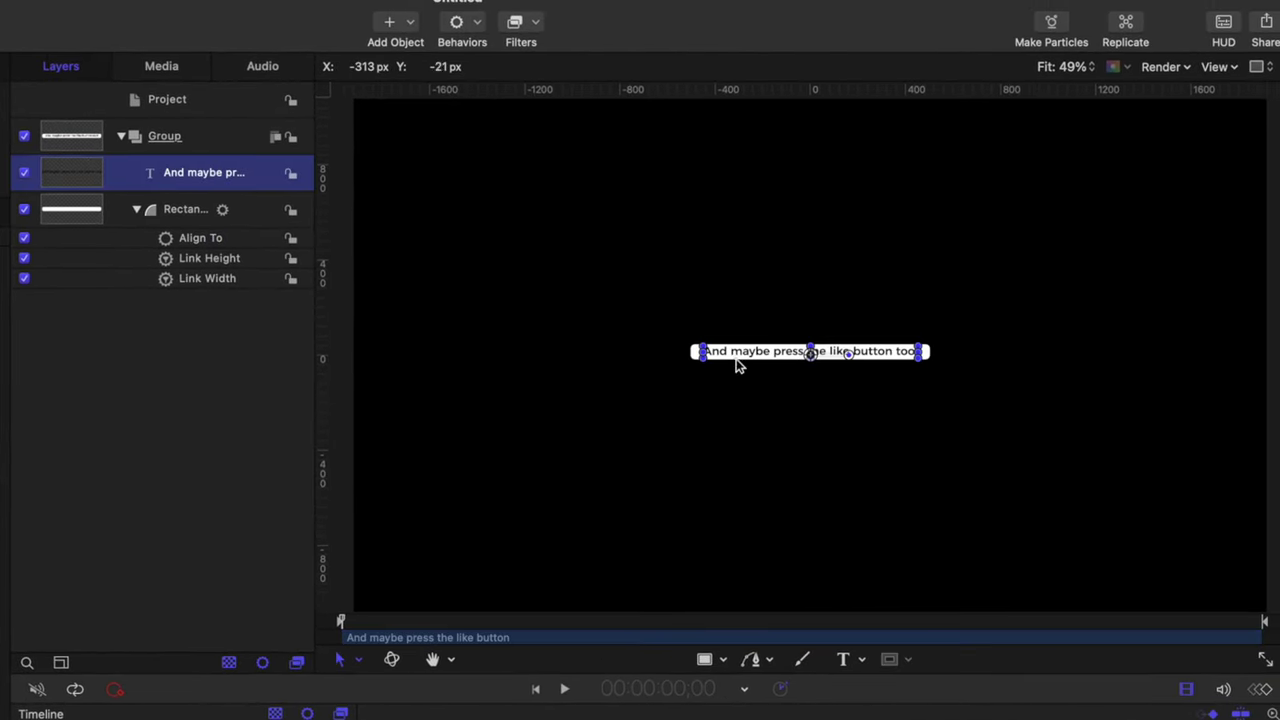
pyautogui.moveTo(738, 366)
pyautogui.mouseDown()
pyautogui.moveTo(723, 374)
pyautogui.moveTo(603, 189)
pyautogui.moveTo(651, 437)
pyautogui.moveTo(773, 287)
pyautogui.moveTo(737, 360)
pyautogui.mouseUp()
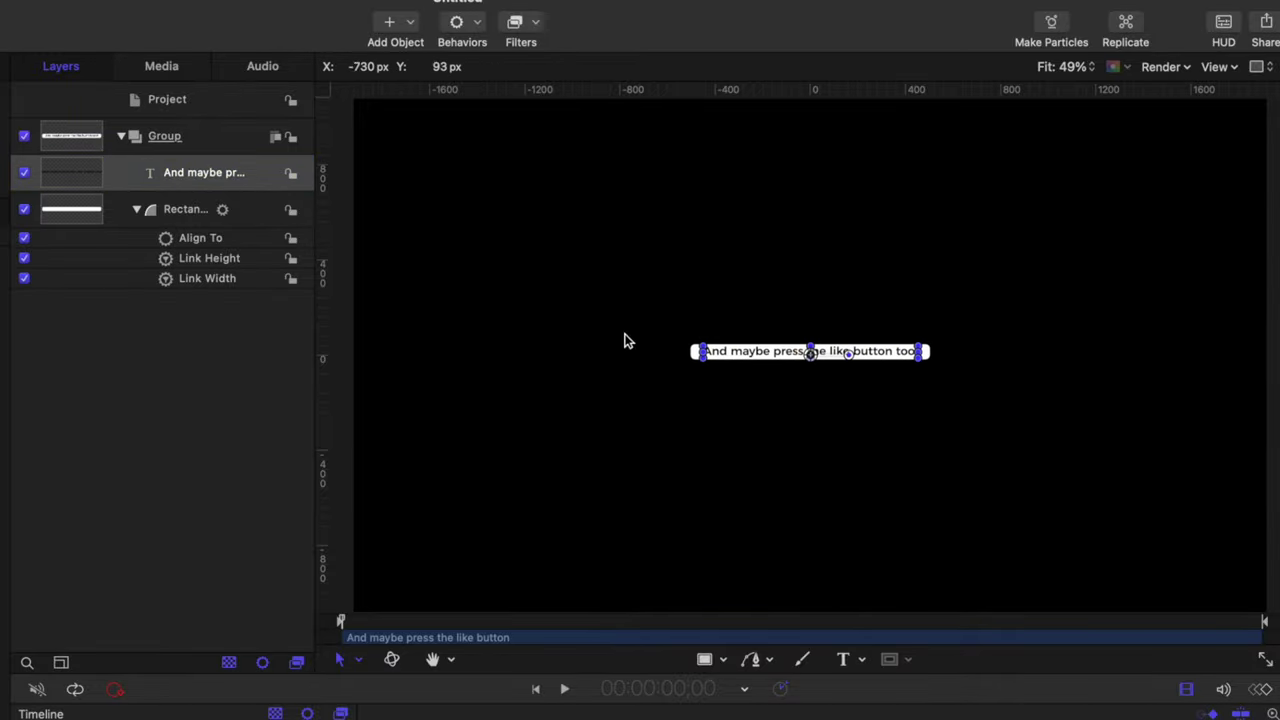
pyautogui.click(141, 264)
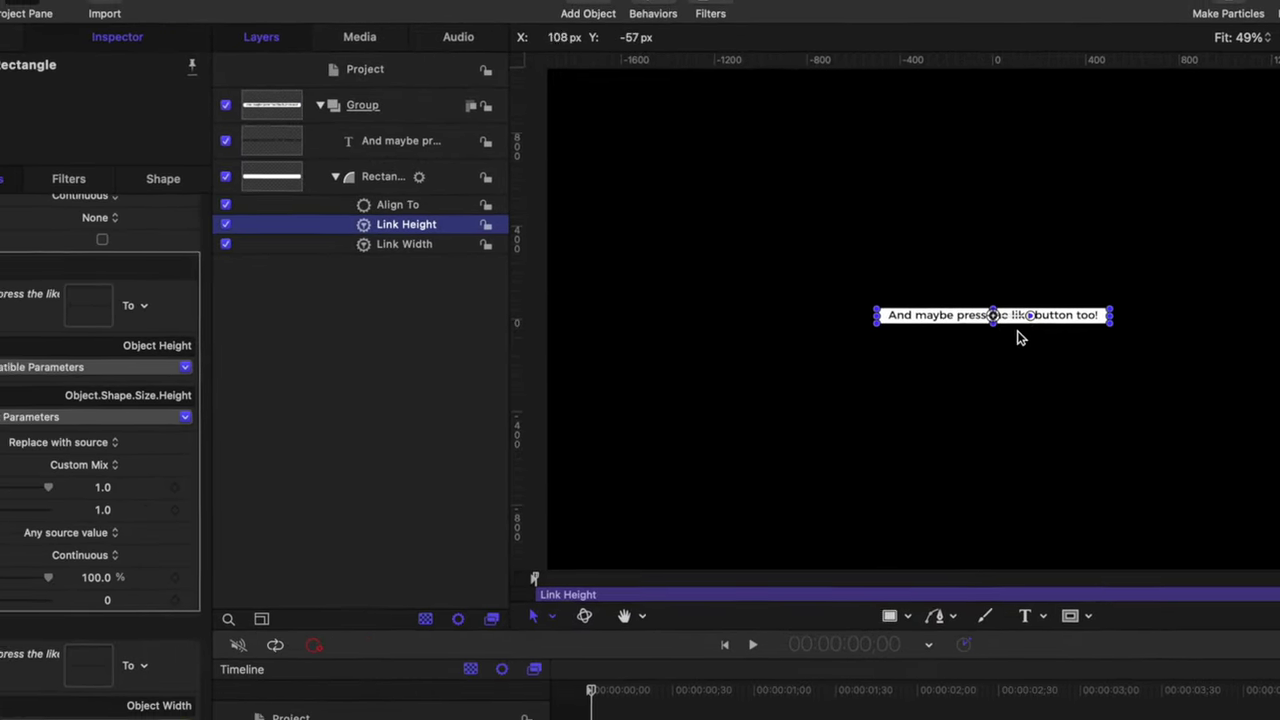
pyautogui.moveTo(128, 571); pyautogui.dragTo(155, 568)
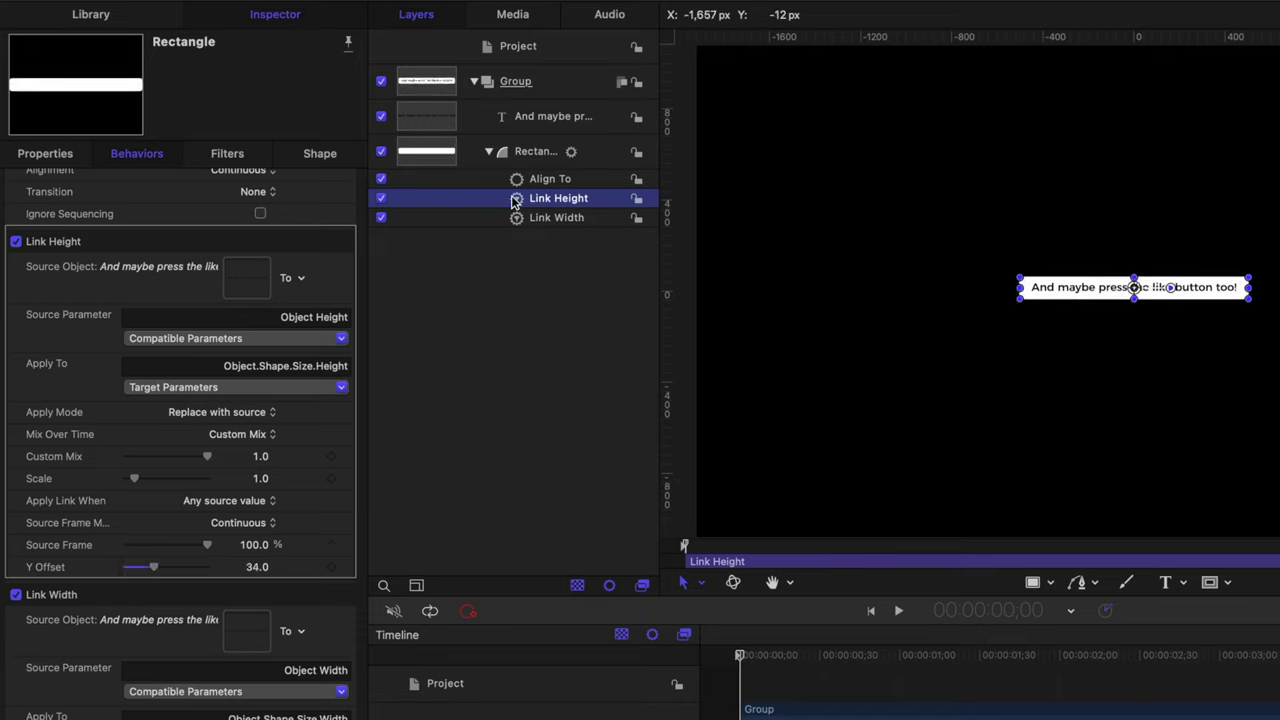
pyautogui.click(535, 151)
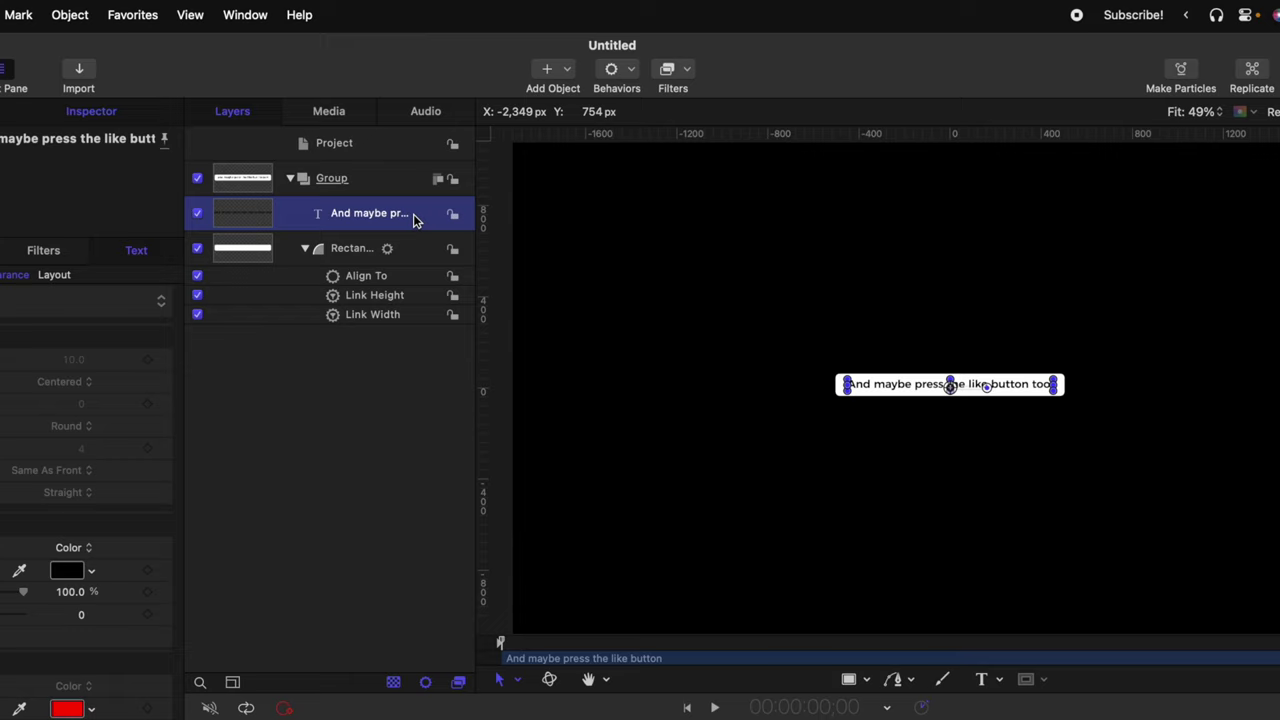
# Add a Sequence Text behaviour to the title and give it a Face Color parameter
pyautogui.click(626, 76)
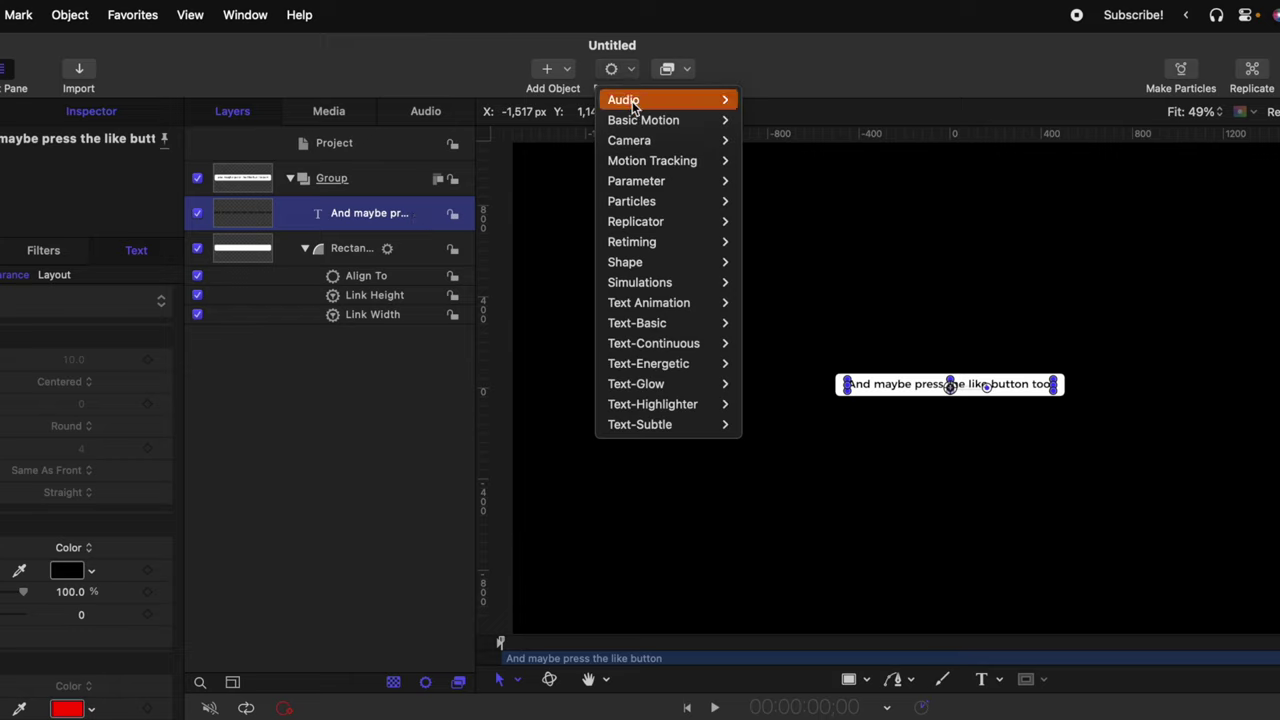
pyautogui.moveTo(697, 303)
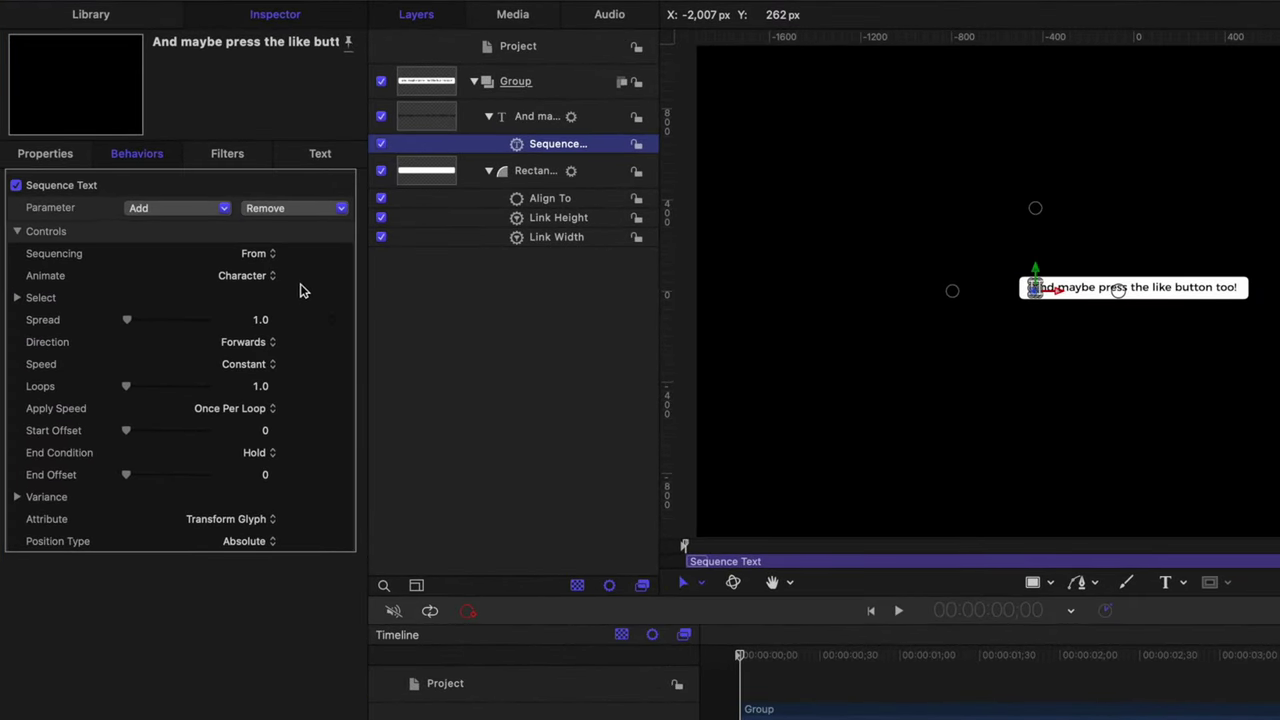
pyautogui.click(155, 210)
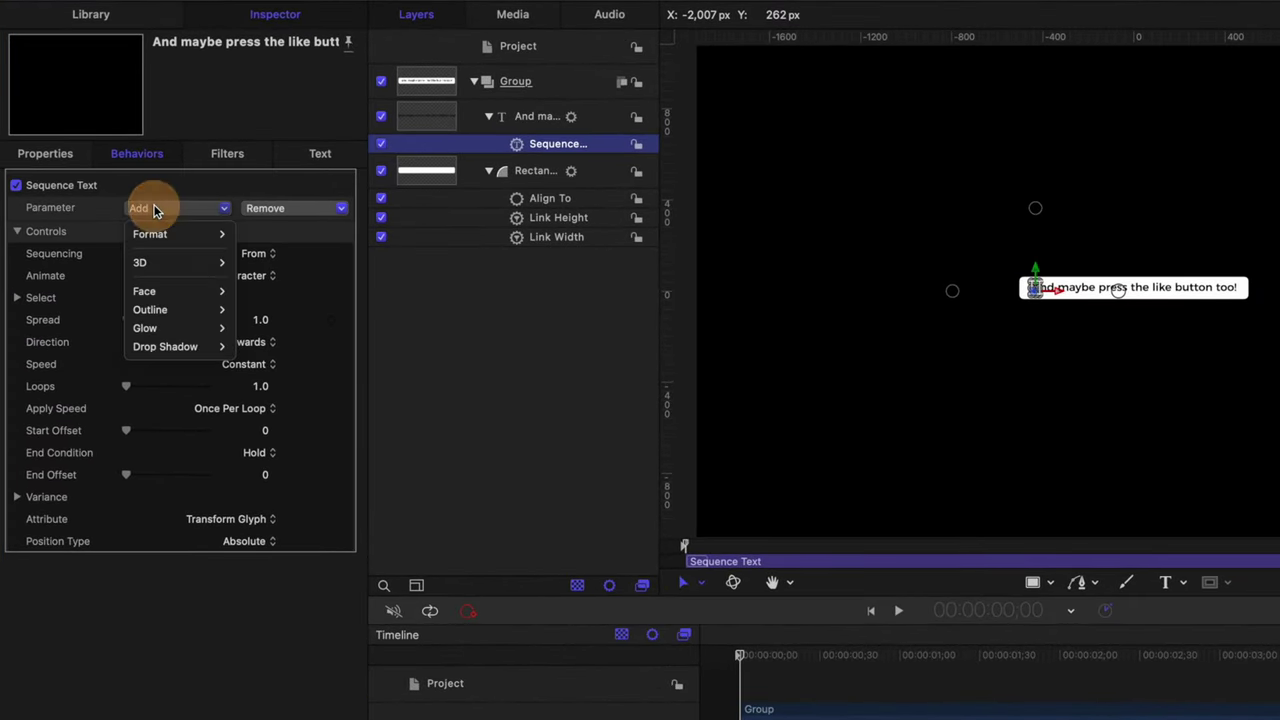
pyautogui.moveTo(180, 290)
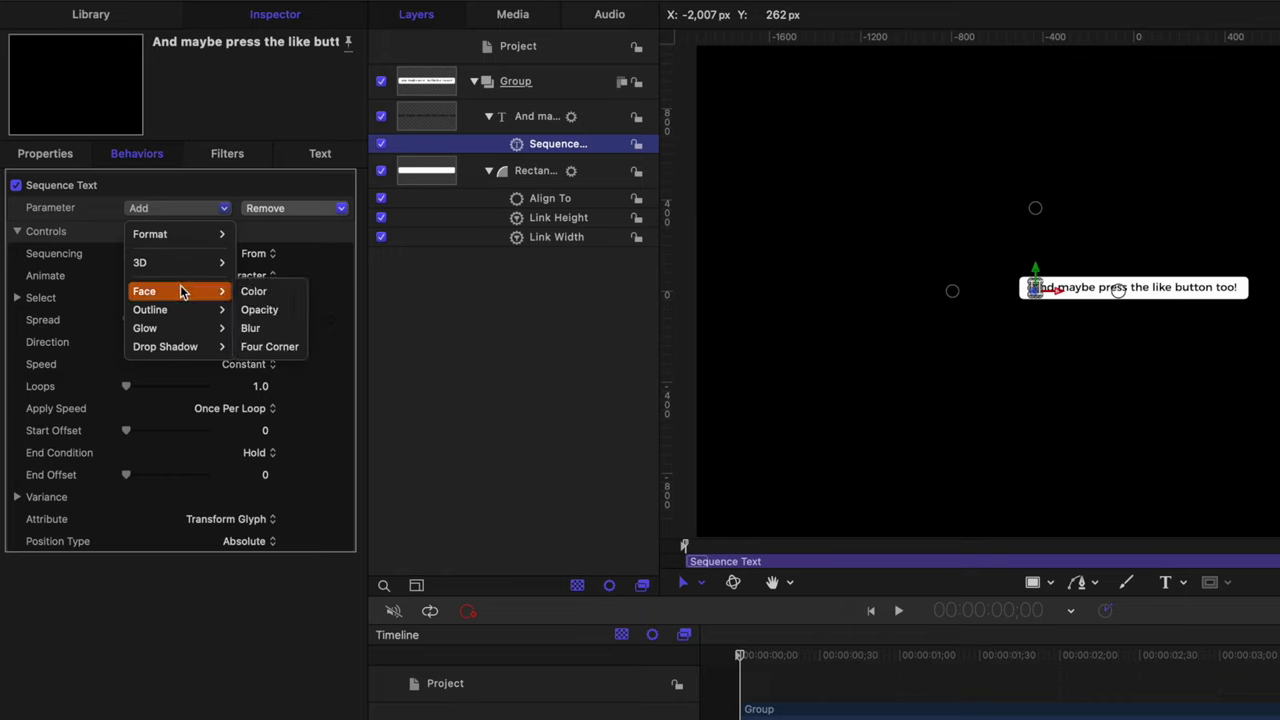
pyautogui.click(276, 298)
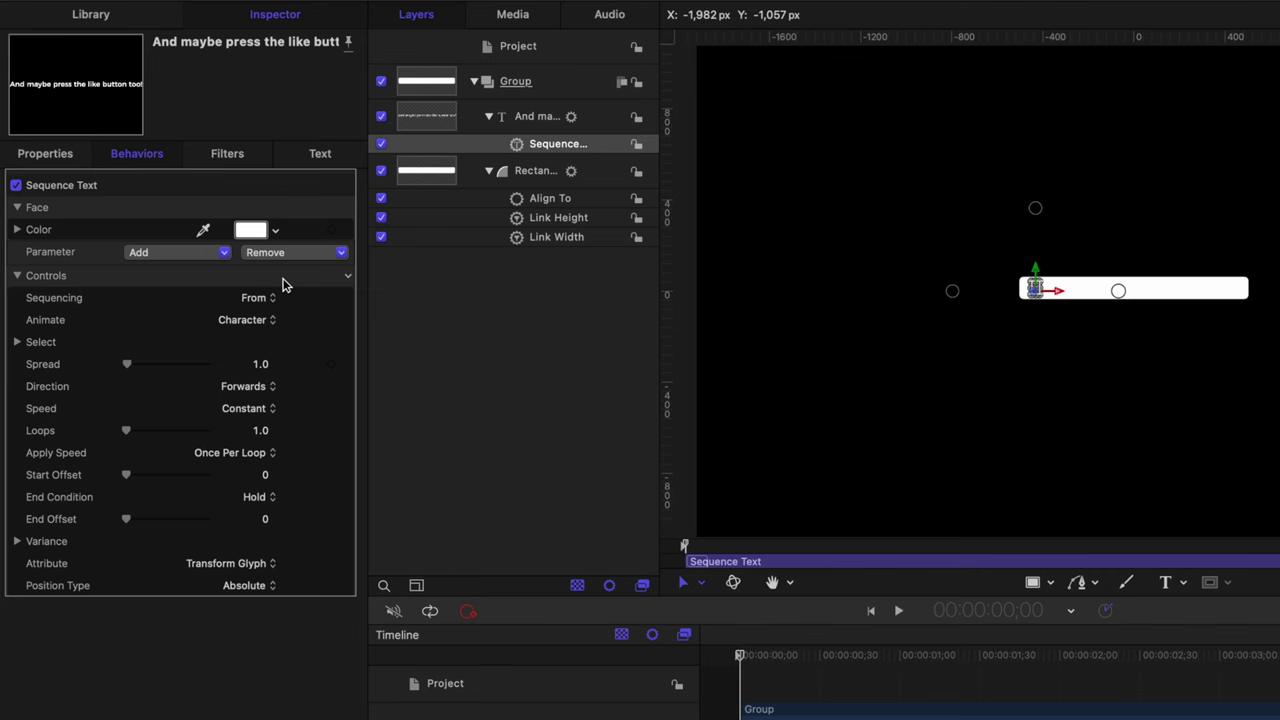
# Set the Sequence Text face colour to grey, animate by Word, and raise the End Offset toward 36
pyautogui.click(249, 232)
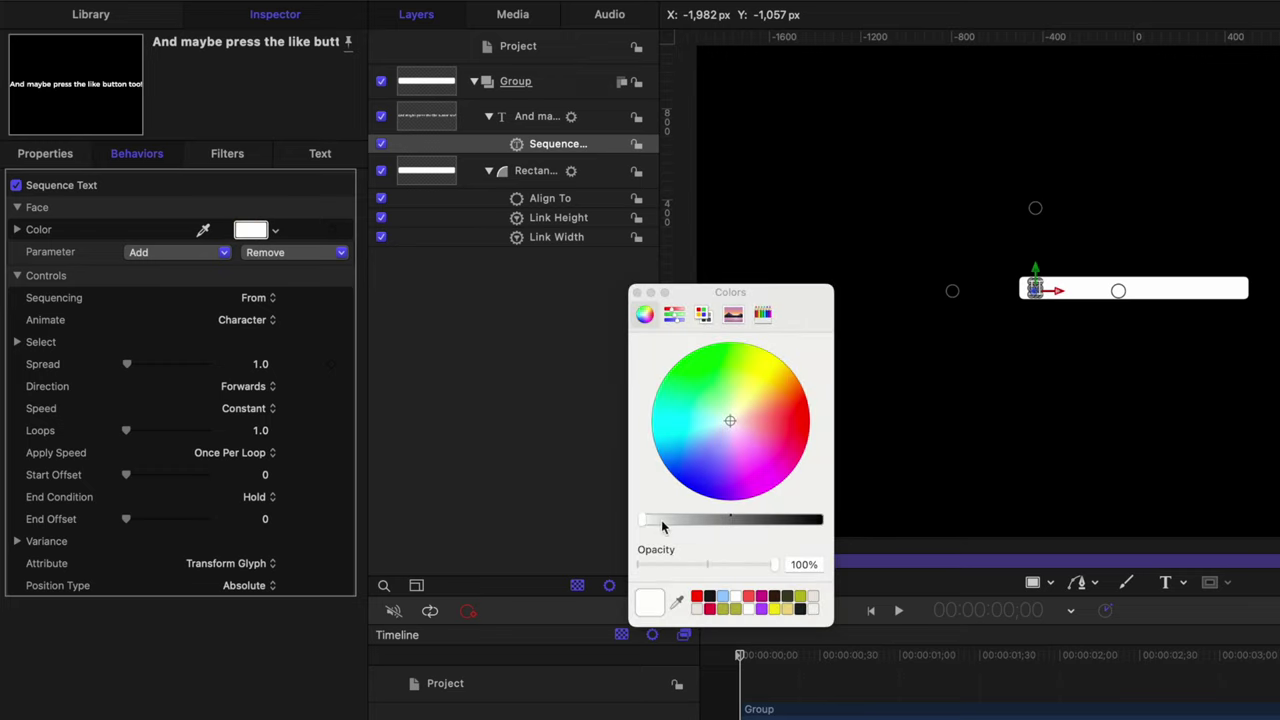
pyautogui.moveTo(661, 527); pyautogui.dragTo(722, 527)
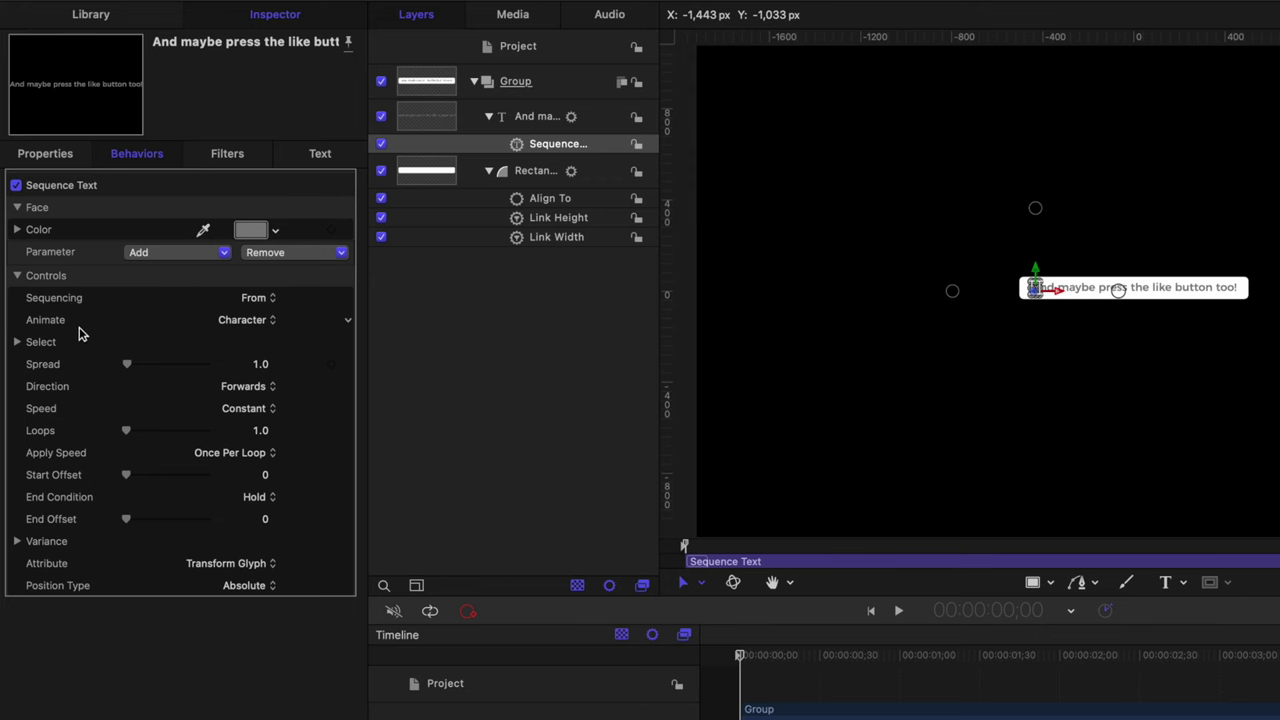
pyautogui.click(261, 324)
pyautogui.click(273, 363)
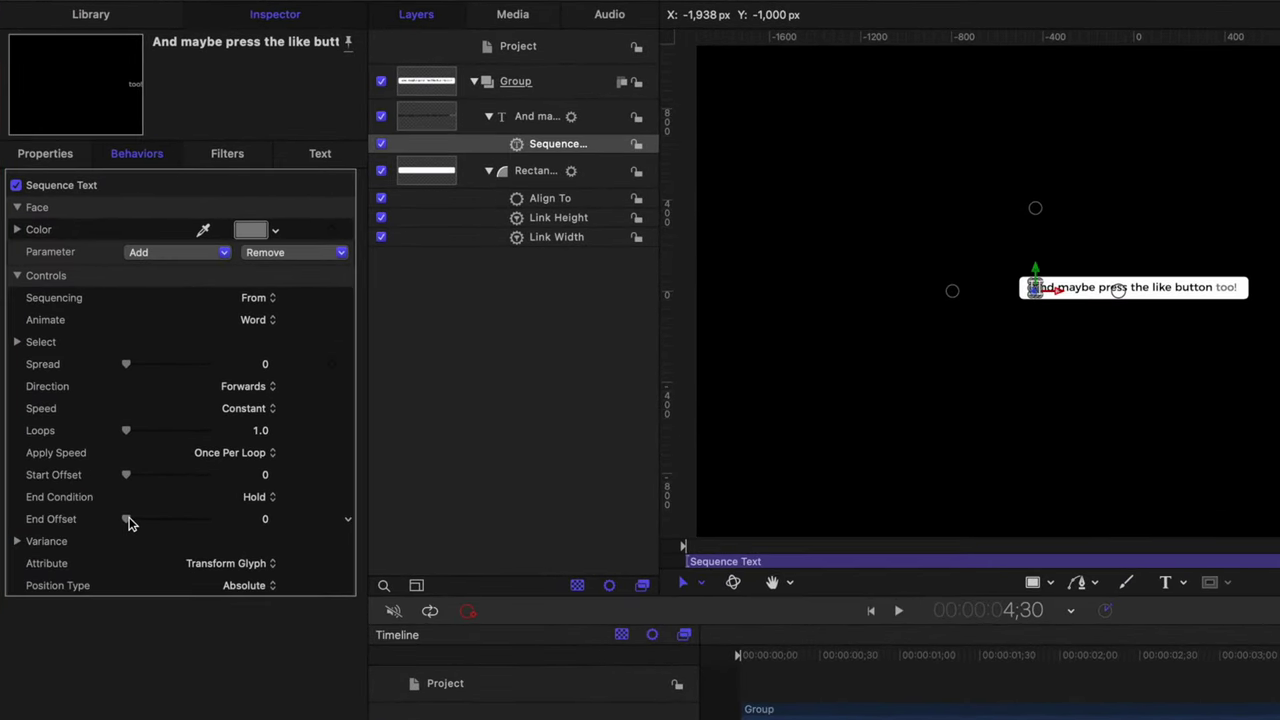
pyautogui.moveTo(143, 522)
pyautogui.mouseDown()
pyautogui.moveTo(161, 522)
pyautogui.moveTo(143, 525)
pyautogui.mouseUp()
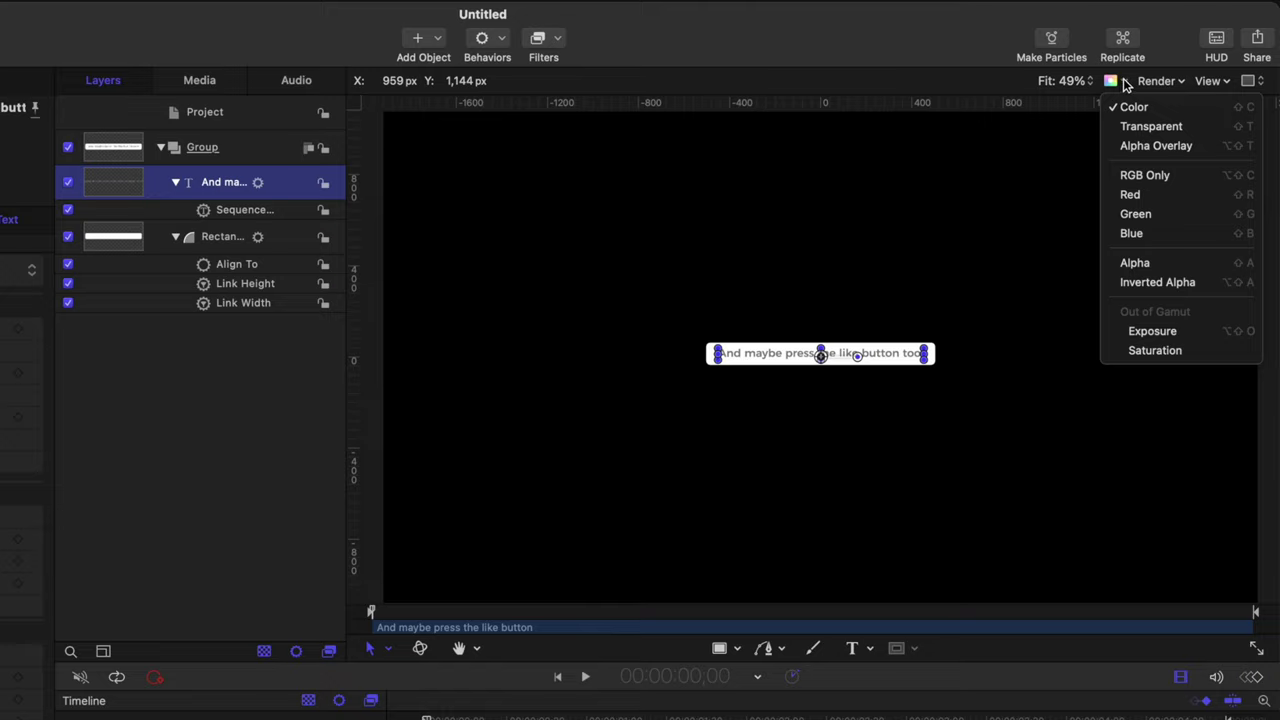
# Use a transparent canvas, enable the group's drop shadow at distance 21, and publish it
pyautogui.click(1157, 129)
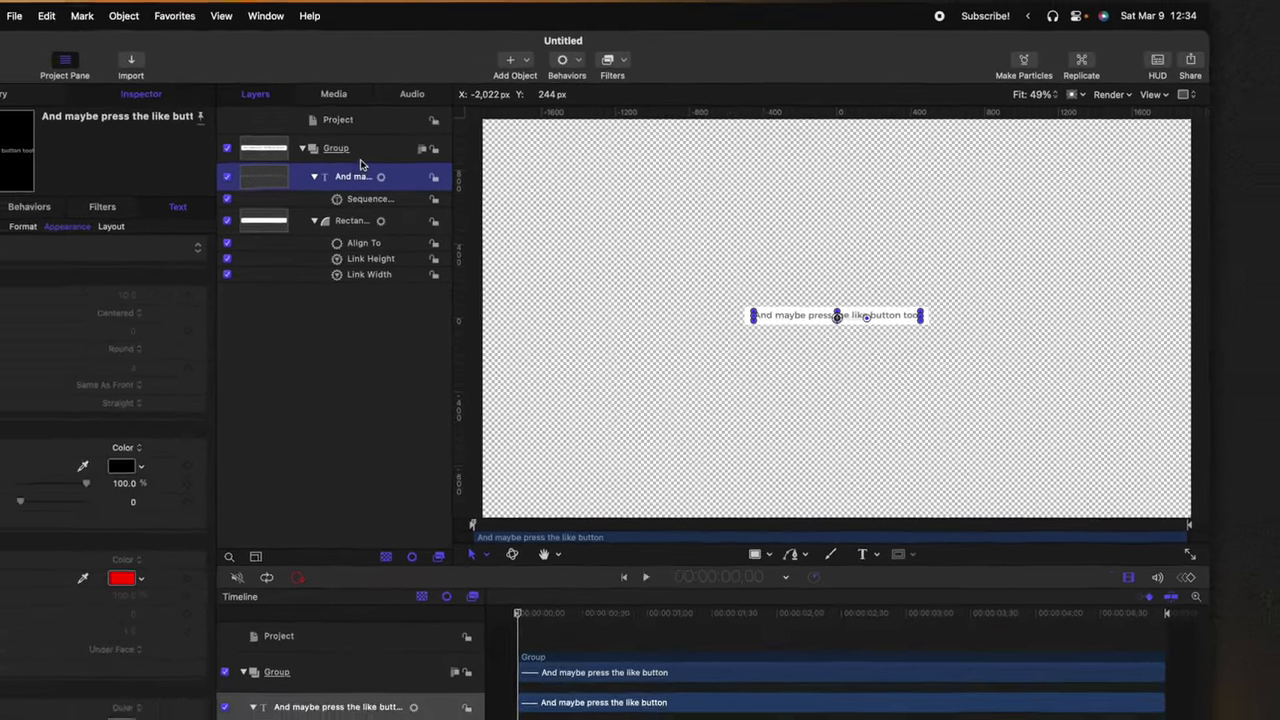
pyautogui.click(222, 152)
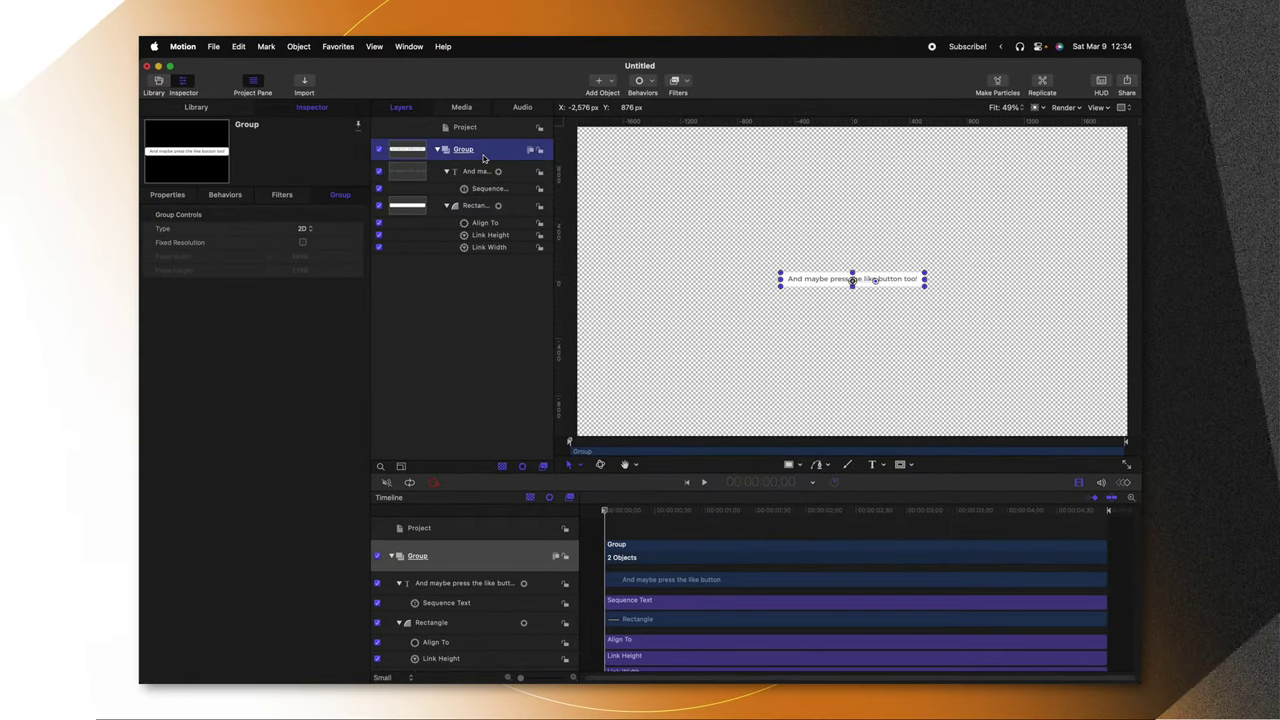
pyautogui.click(160, 196)
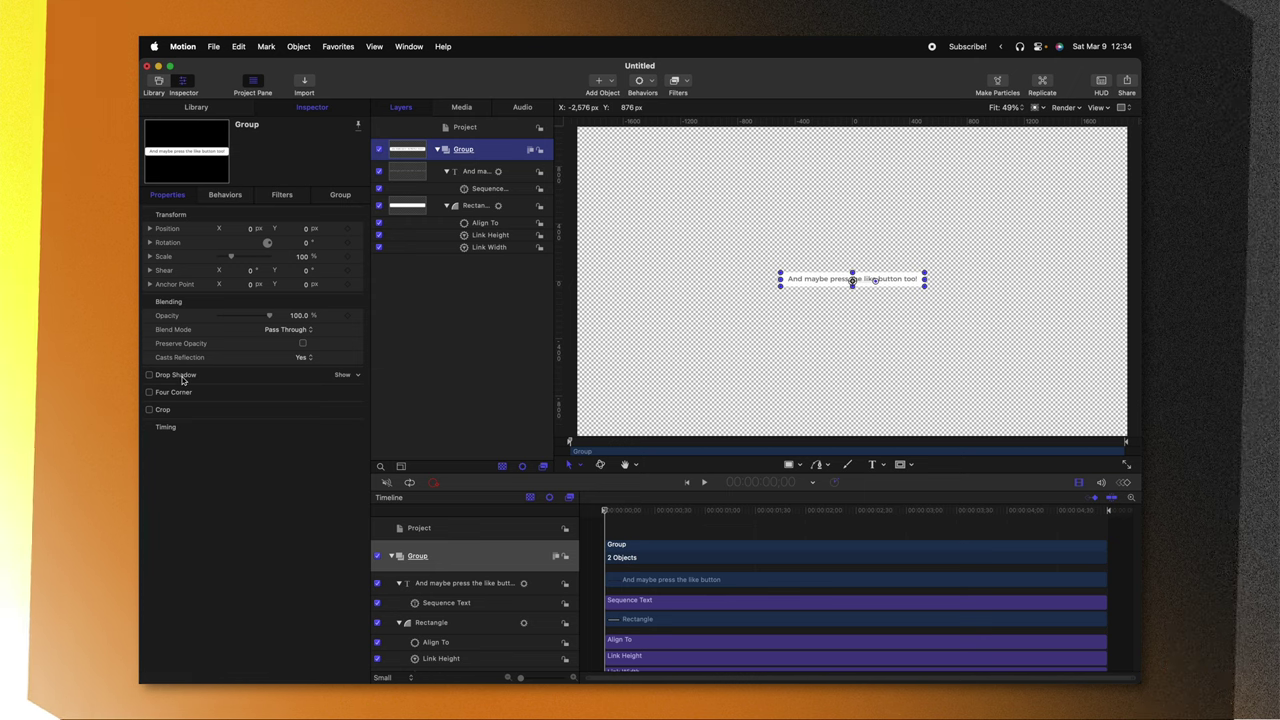
pyautogui.click(149, 374)
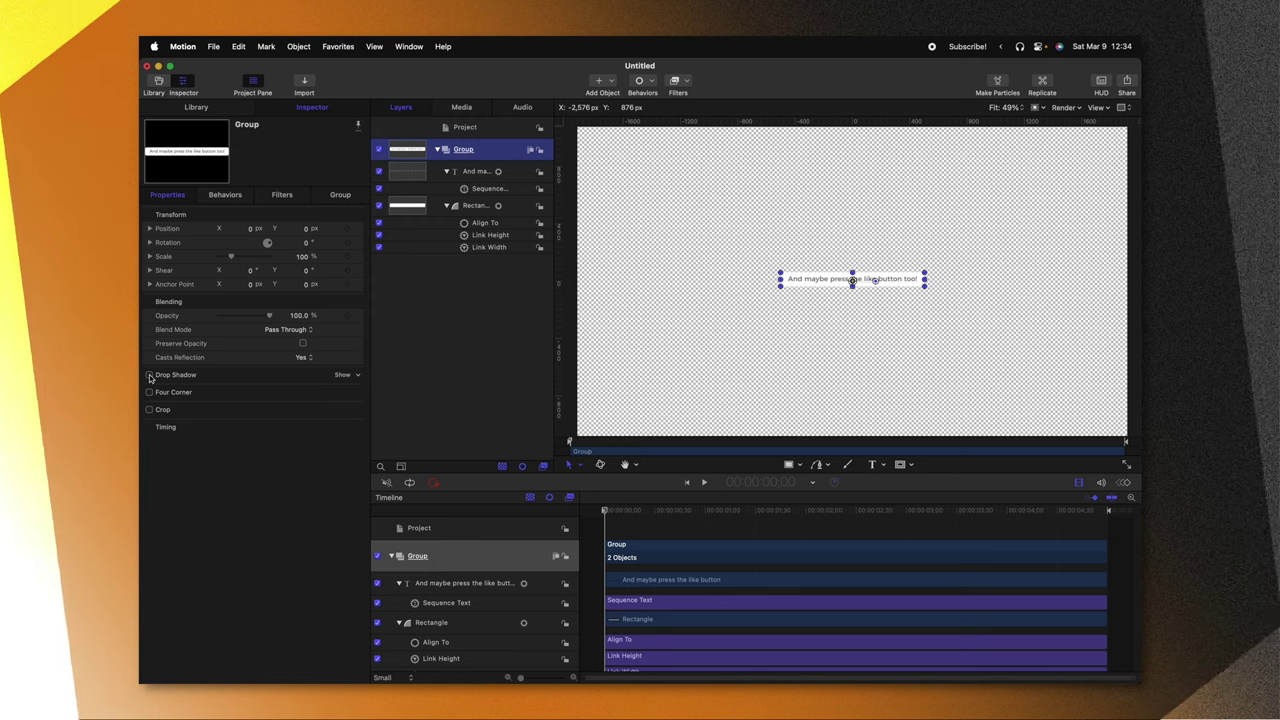
pyautogui.click(341, 375)
pyautogui.moveTo(226, 432); pyautogui.dragTo(232, 432)
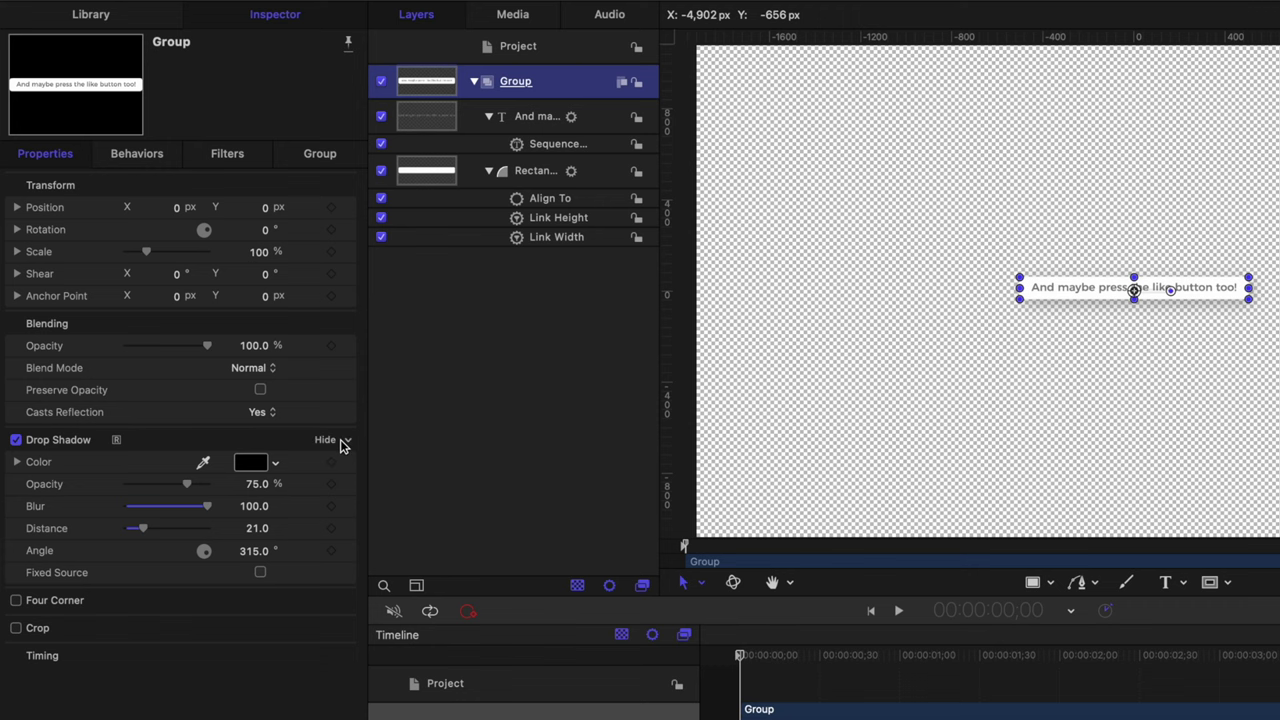
pyautogui.rightClick(344, 441)
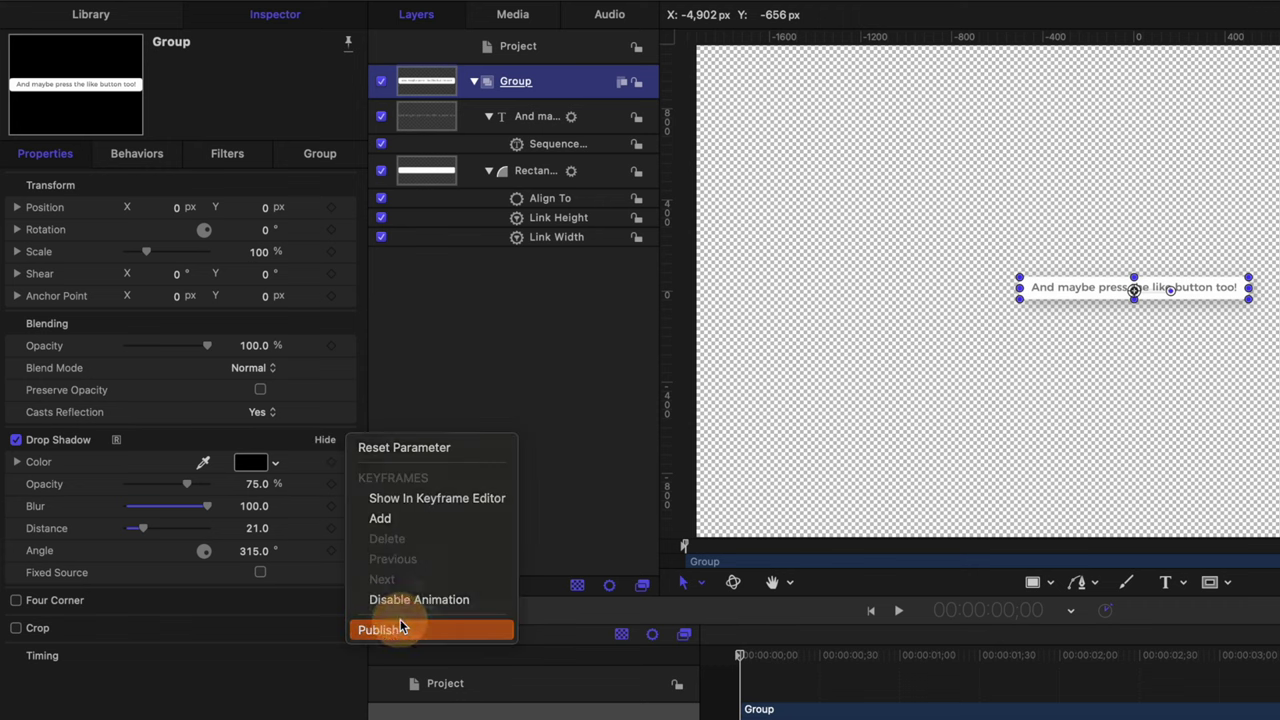
pyautogui.click(400, 622)
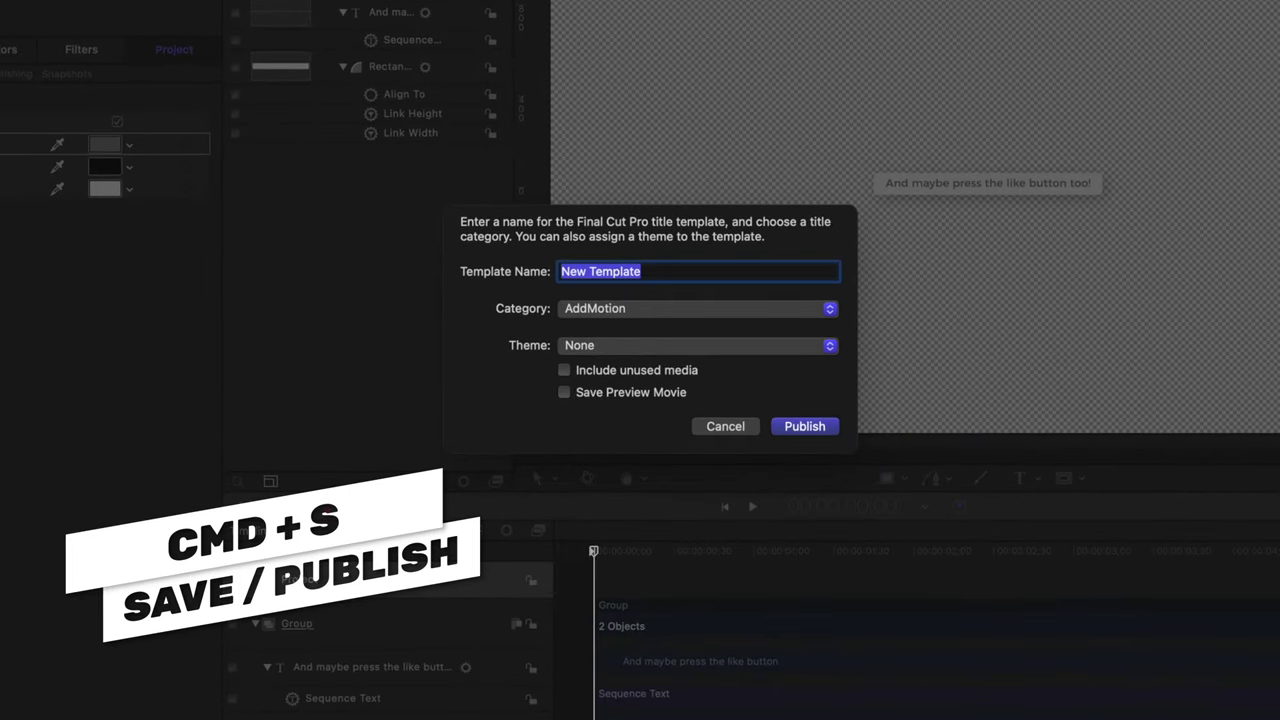
# Name the title template and publish it to Final Cut under the Tutorials category
pyautogui.write('Ali Abdaal S')
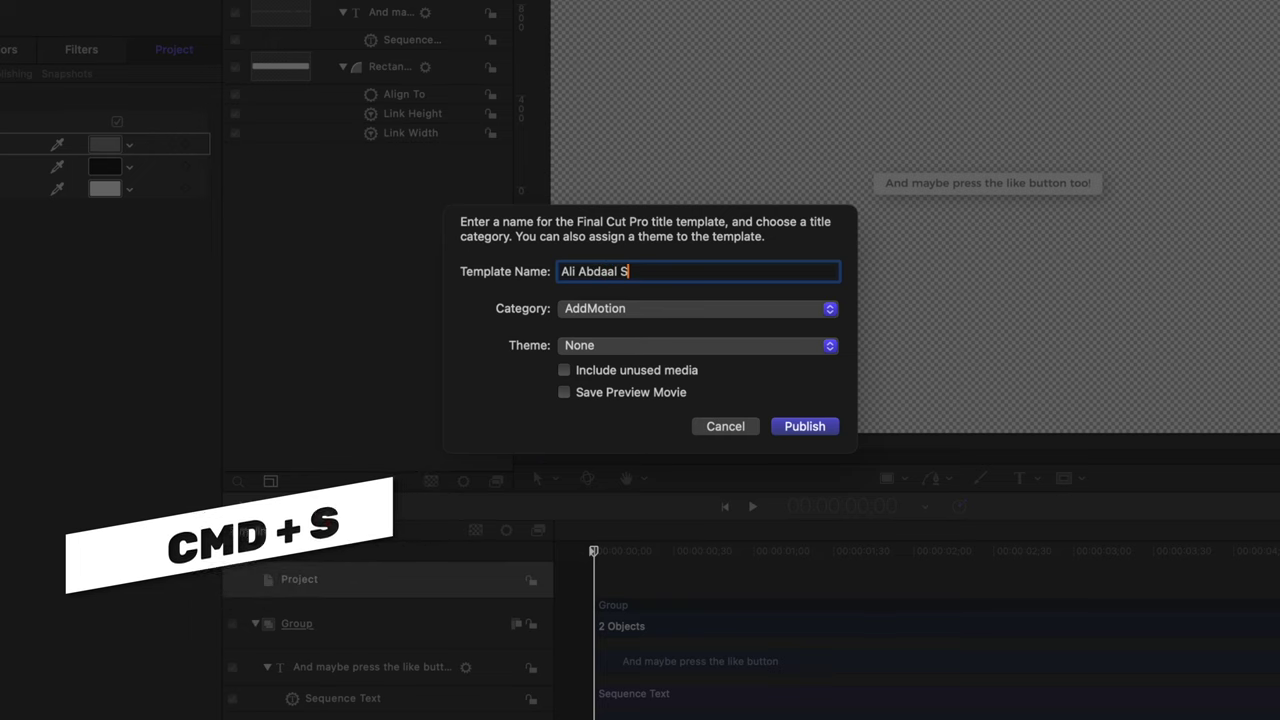
pyautogui.write('ubtitles')
pyautogui.click(674, 308)
pyautogui.scroll(-10, 674, 301)
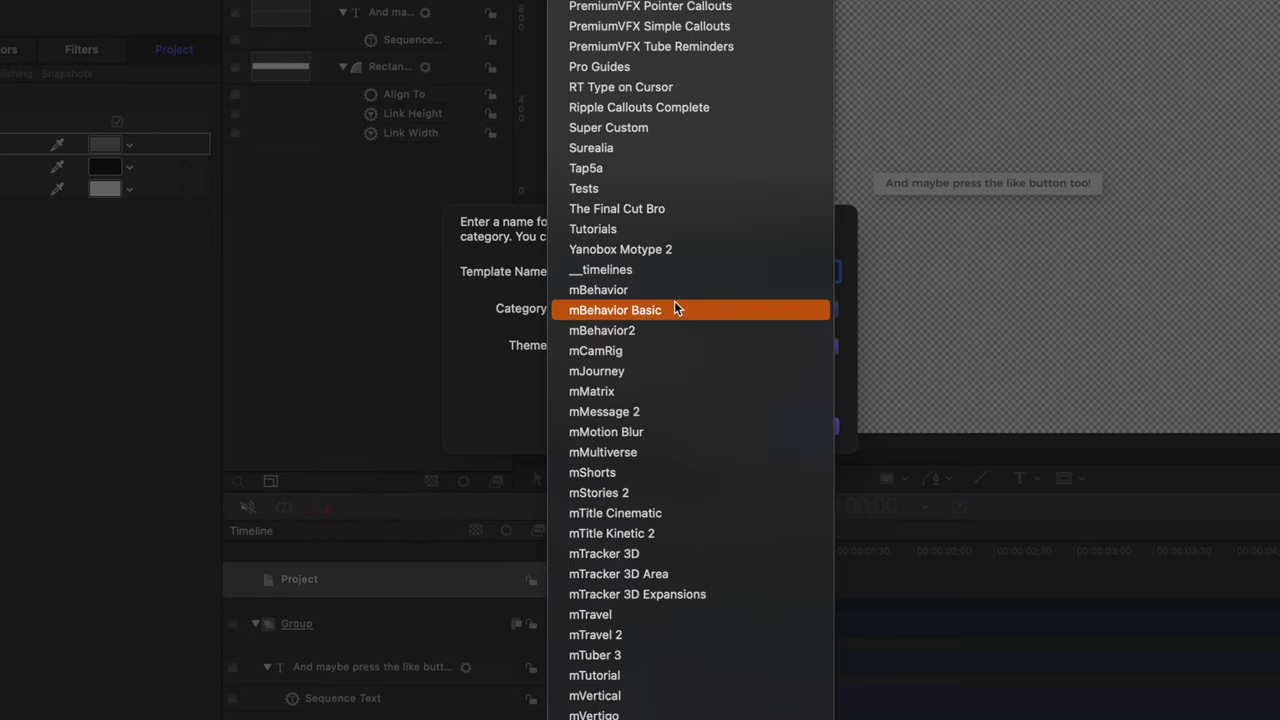
pyautogui.click(705, 232)
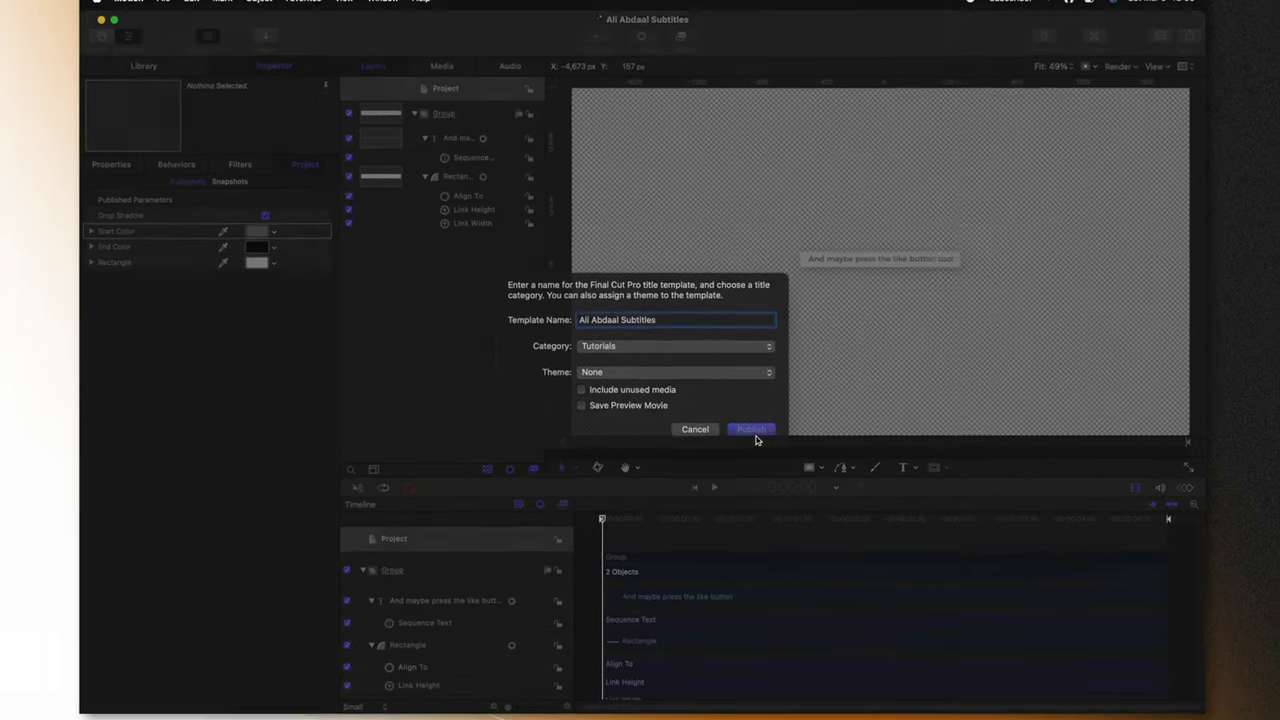
pyautogui.click(793, 430)
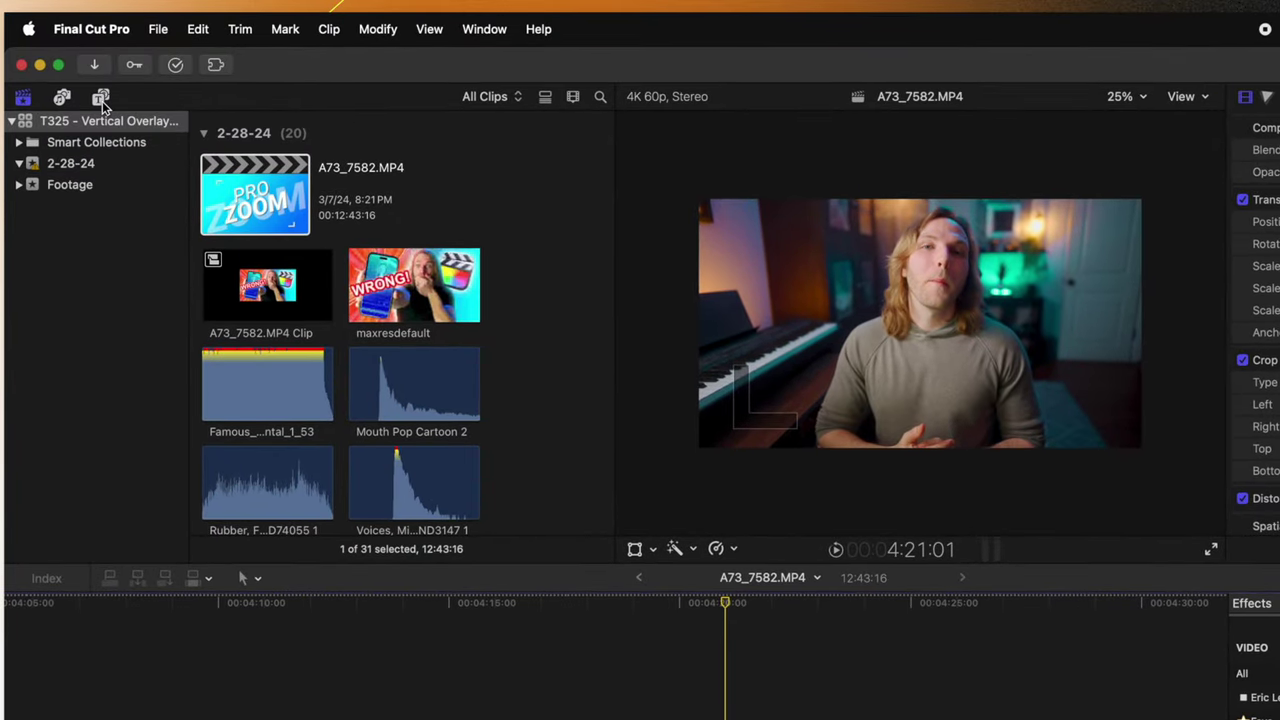
# Place the new Tutorials title over the clip in the timeline and trim it to 1:23
pyautogui.click(101, 97)
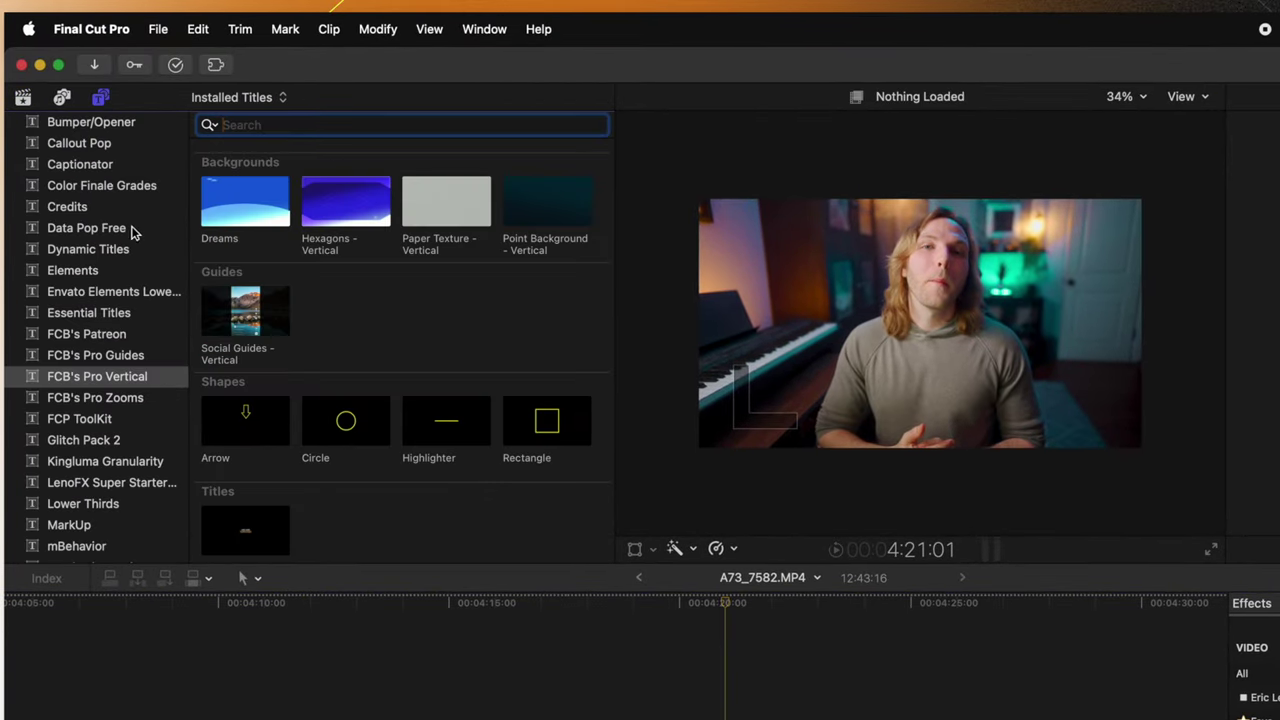
pyautogui.scroll(-15, 131, 232)
pyautogui.scroll(5, 136, 387)
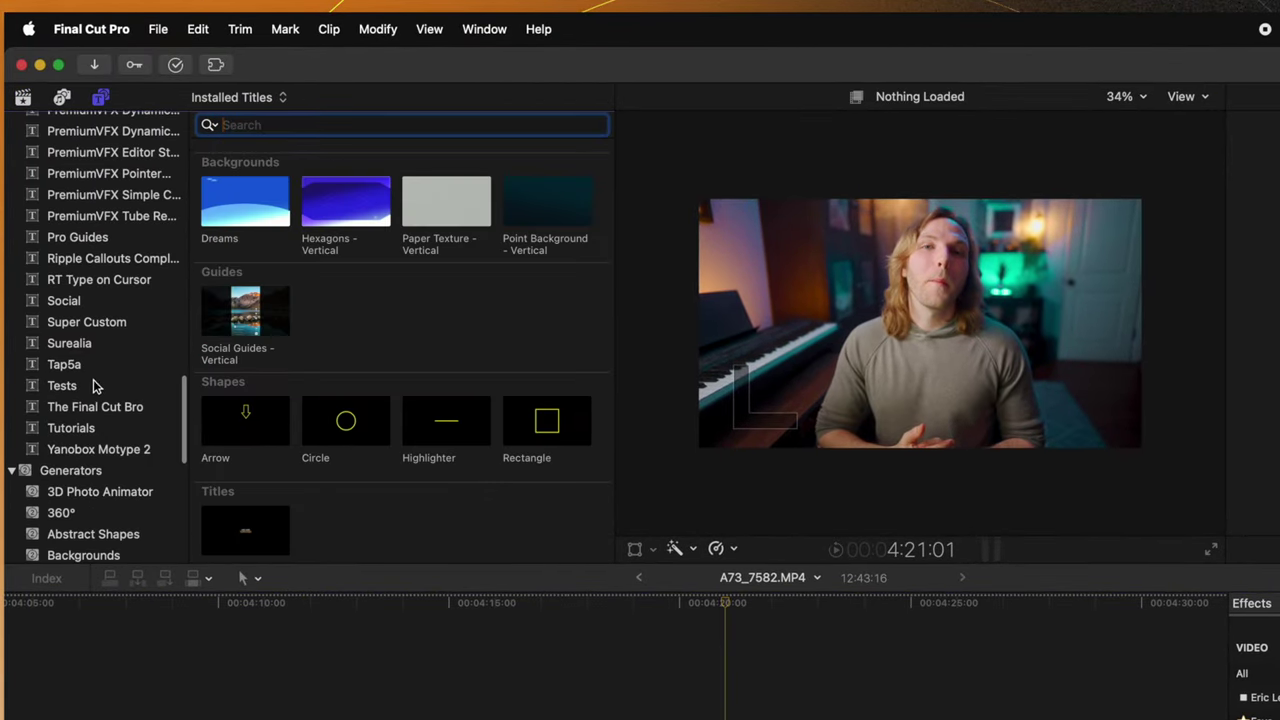
pyautogui.click(98, 427)
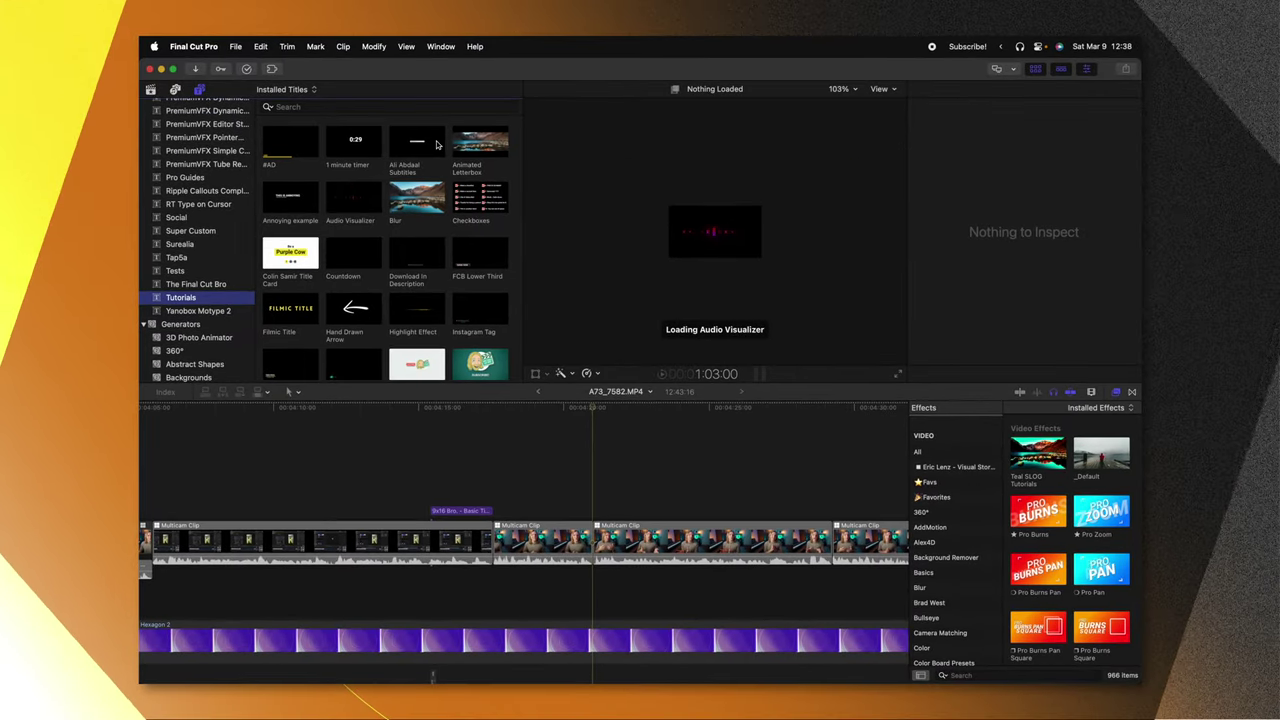
pyautogui.moveTo(436, 145); pyautogui.dragTo(602, 491)
pyautogui.press('super+4')
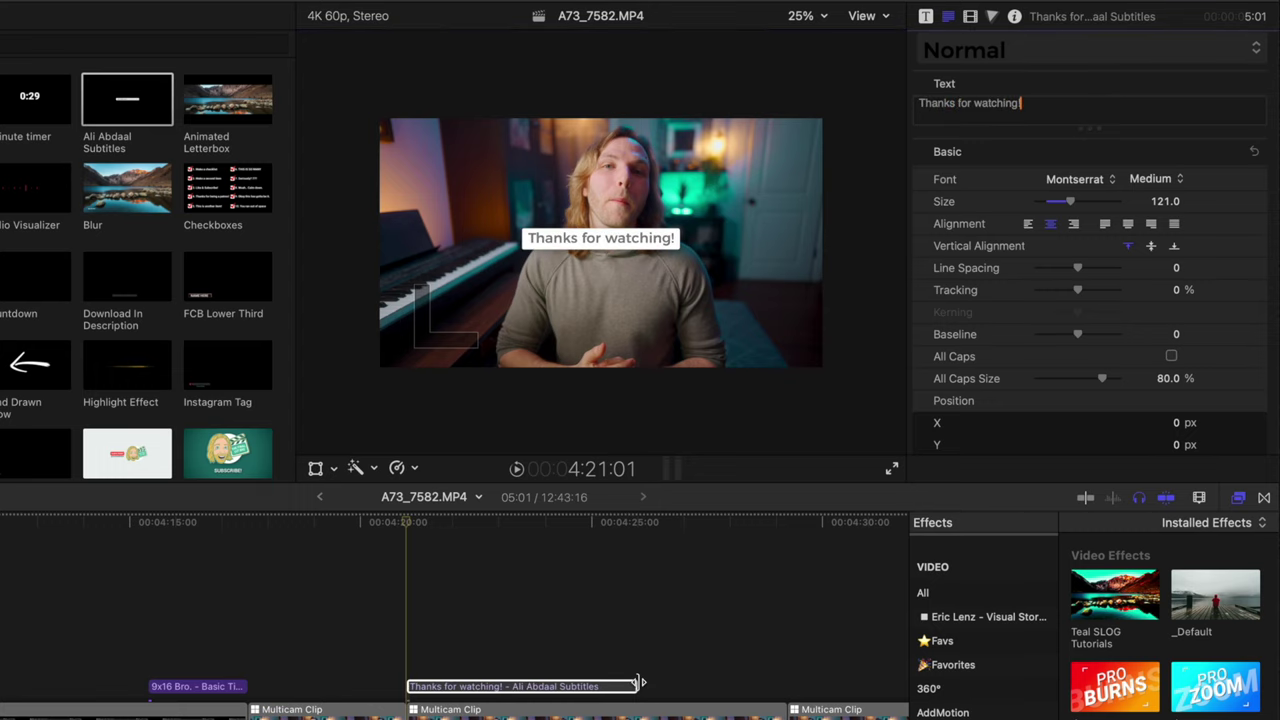
pyautogui.moveTo(640, 683); pyautogui.dragTo(469, 683)
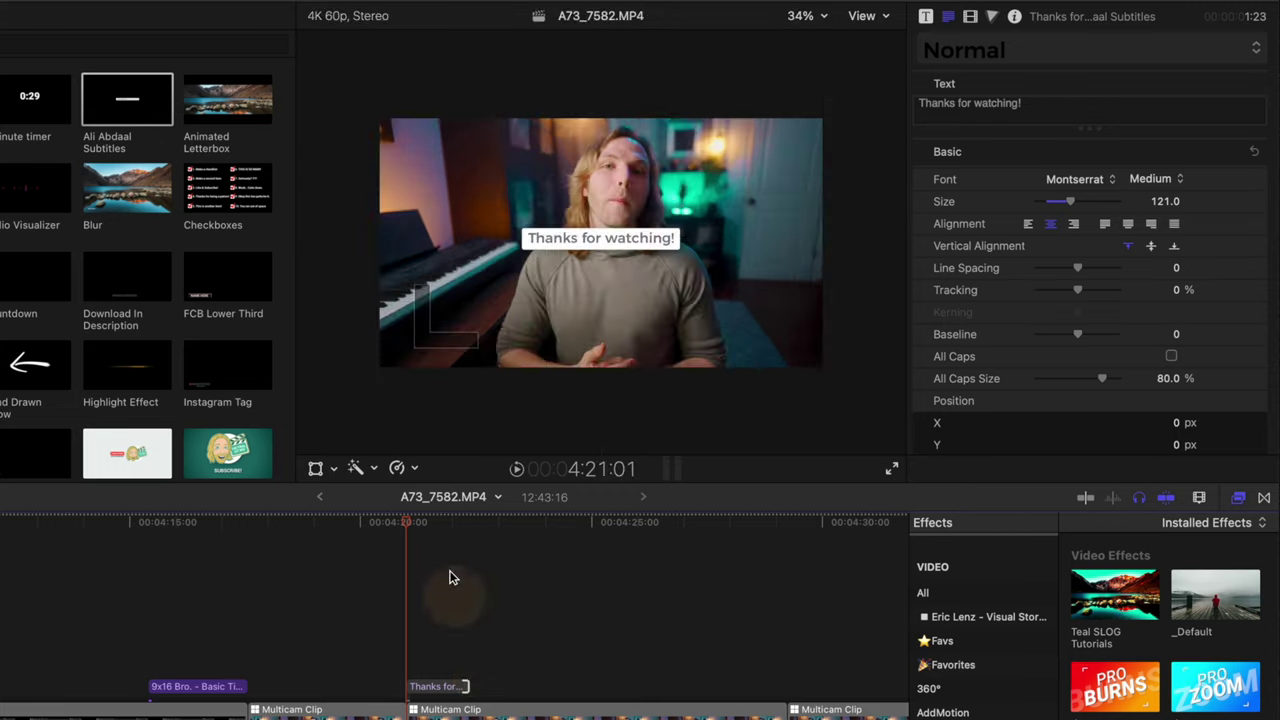